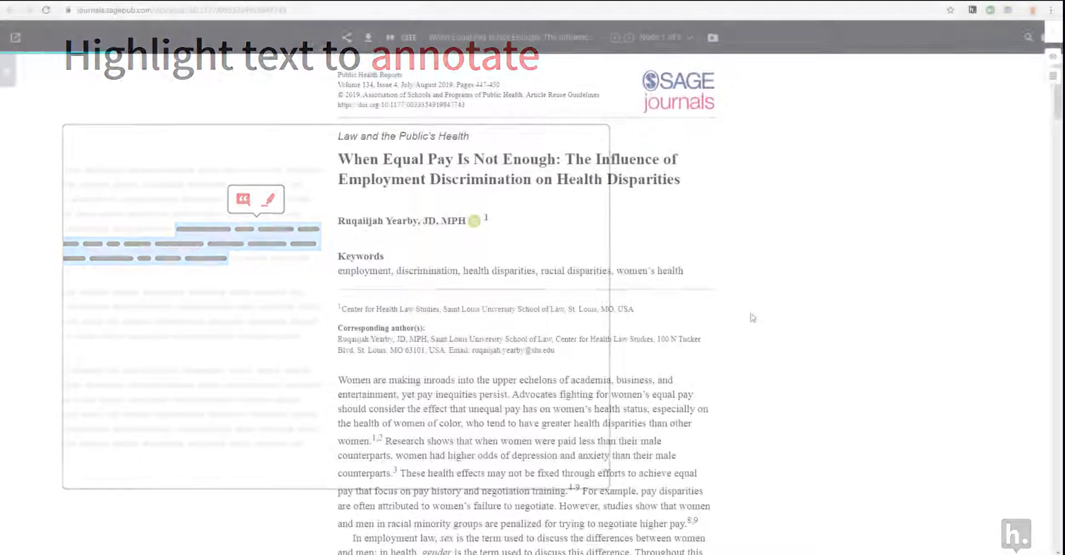
Highlight the article's opening sentence.
scroll(759, 343, "down", 1)
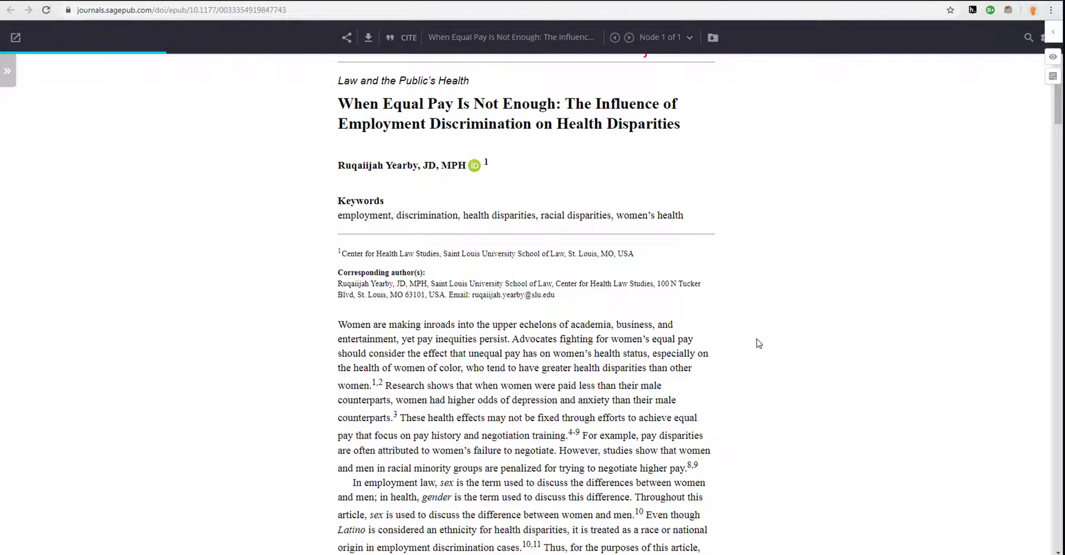
scroll(759, 343, "down", 2)
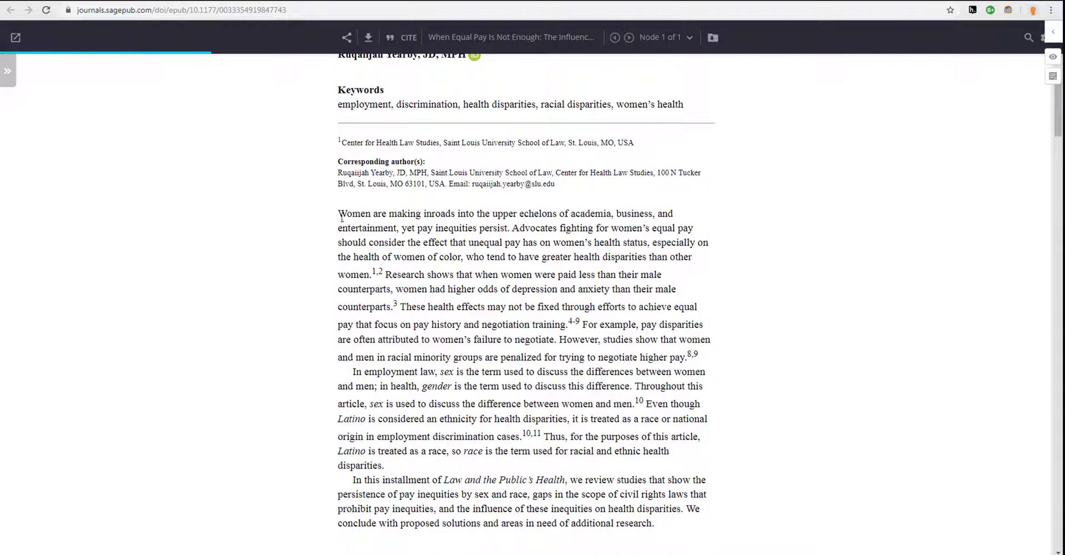
mouse_move(339, 213)
left_mouse_down()
mouse_move(411, 228)
mouse_move(507, 228)
left_mouse_up()
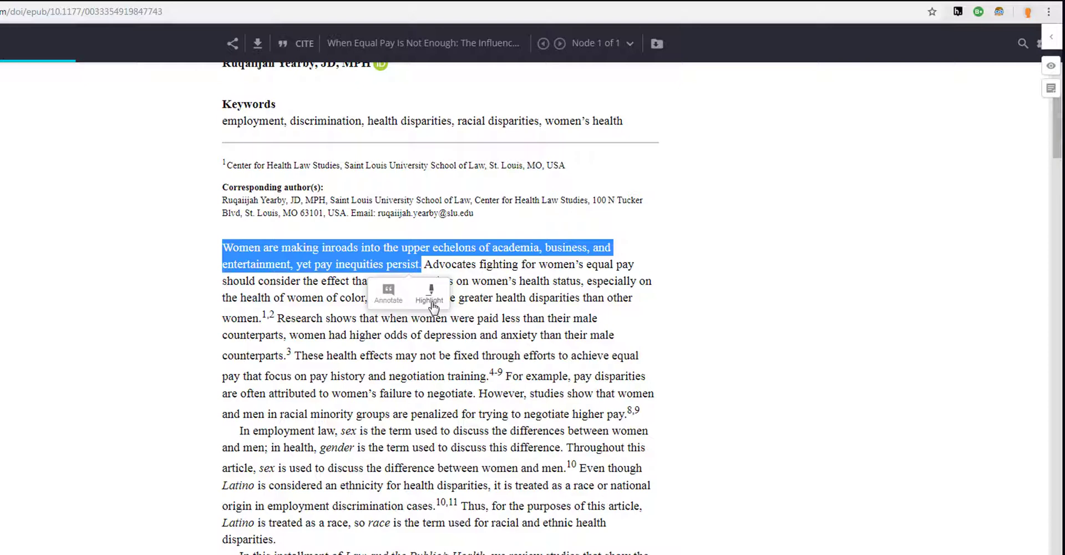
left_click(432, 302)
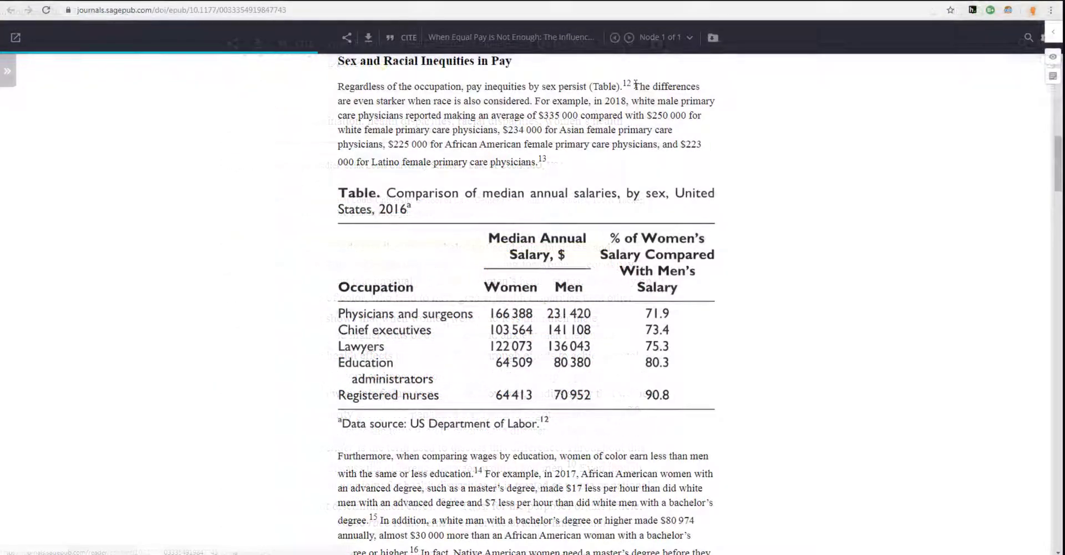
Highlight the passage on physician pay gaps by race and show the annotations list.
mouse_move(636, 84)
left_mouse_down()
mouse_move(628, 102)
mouse_move(551, 100)
mouse_move(533, 117)
mouse_move(537, 161)
left_mouse_up()
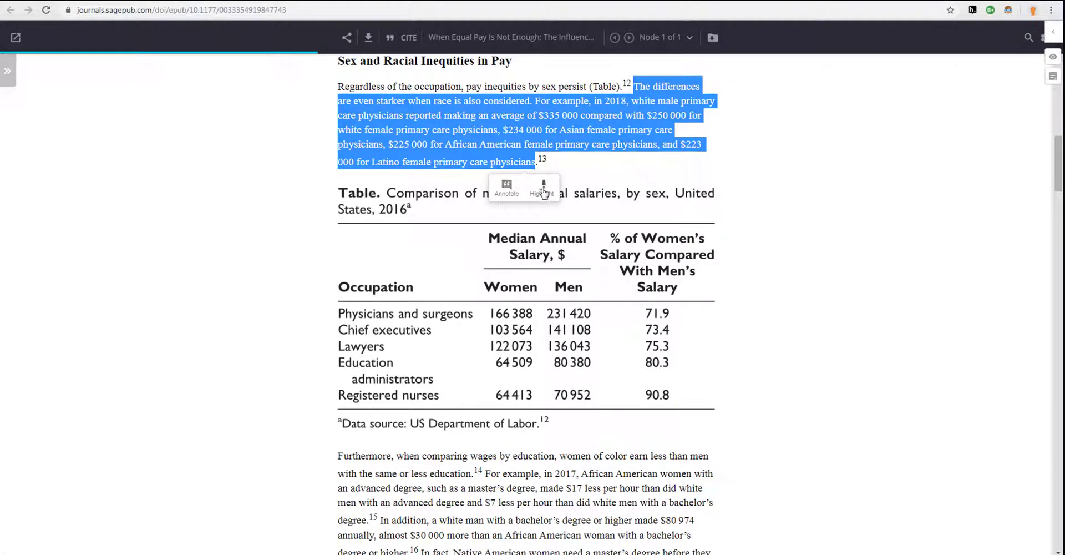
left_click(544, 189)
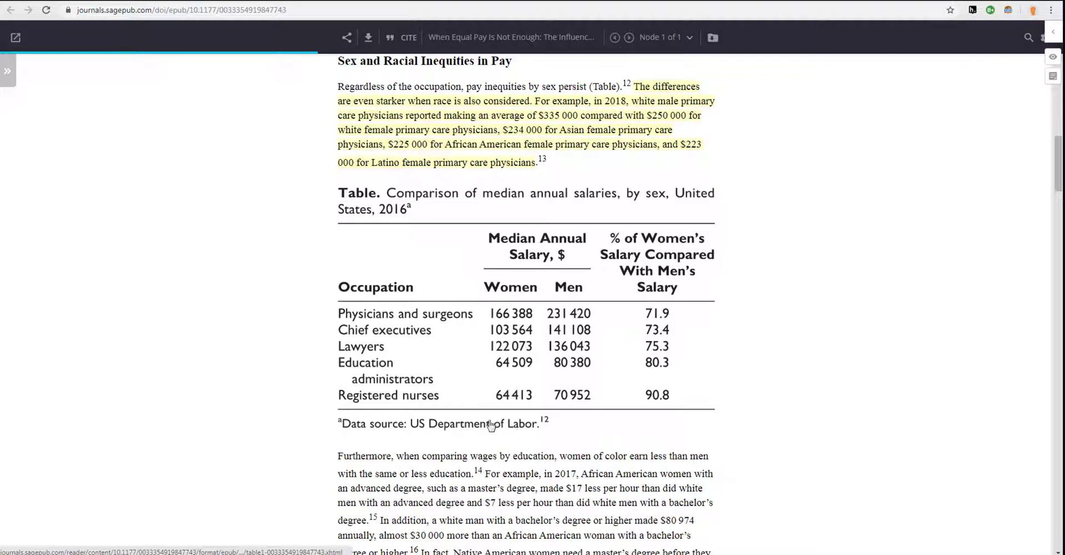
left_click(1053, 32)
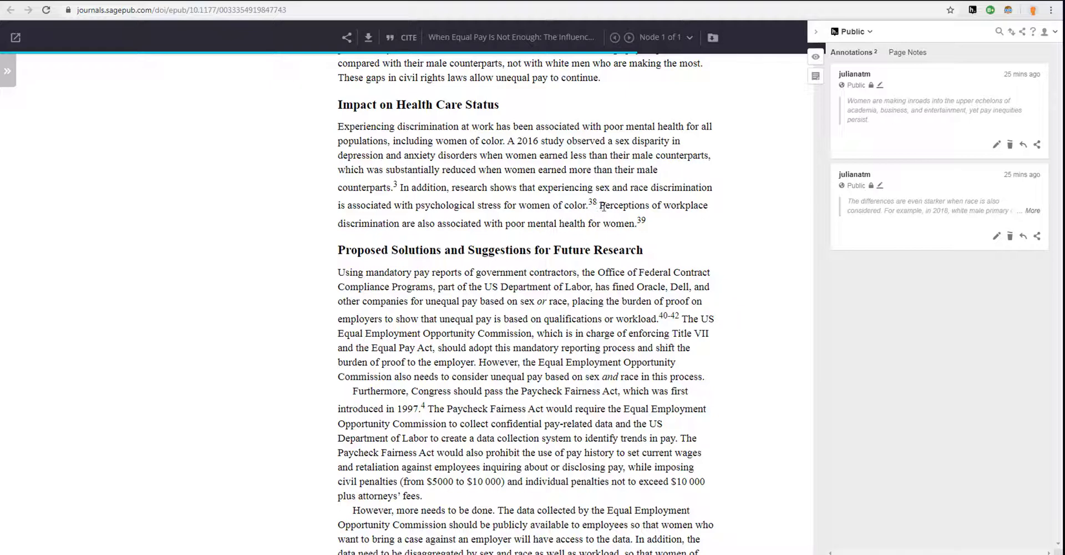
Annotate the women's mental health sentence with 'Check this source.', tag Mental Health, and post publicly.
left_click_drag(615, 217, 653, 231)
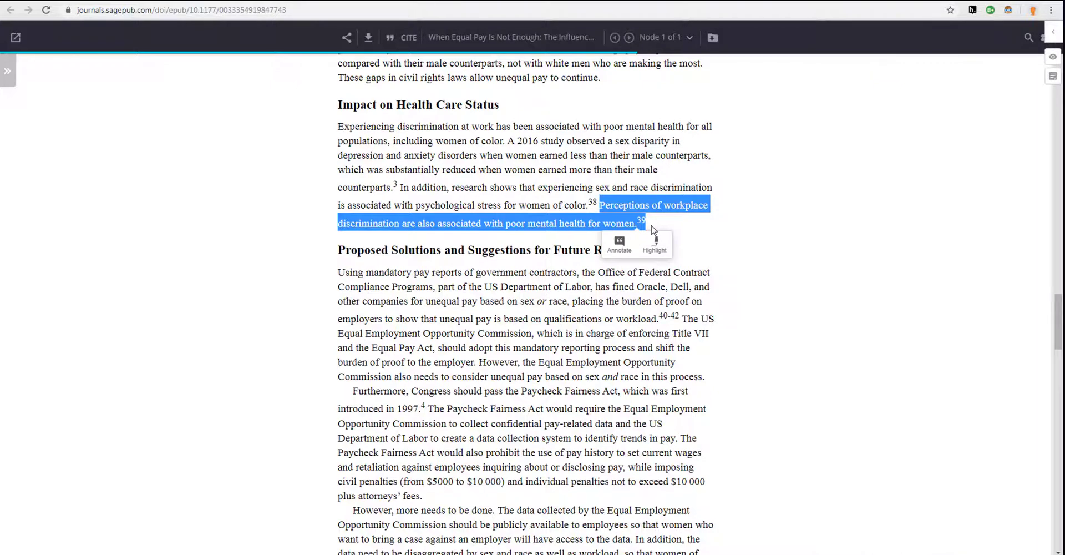
left_click(619, 244)
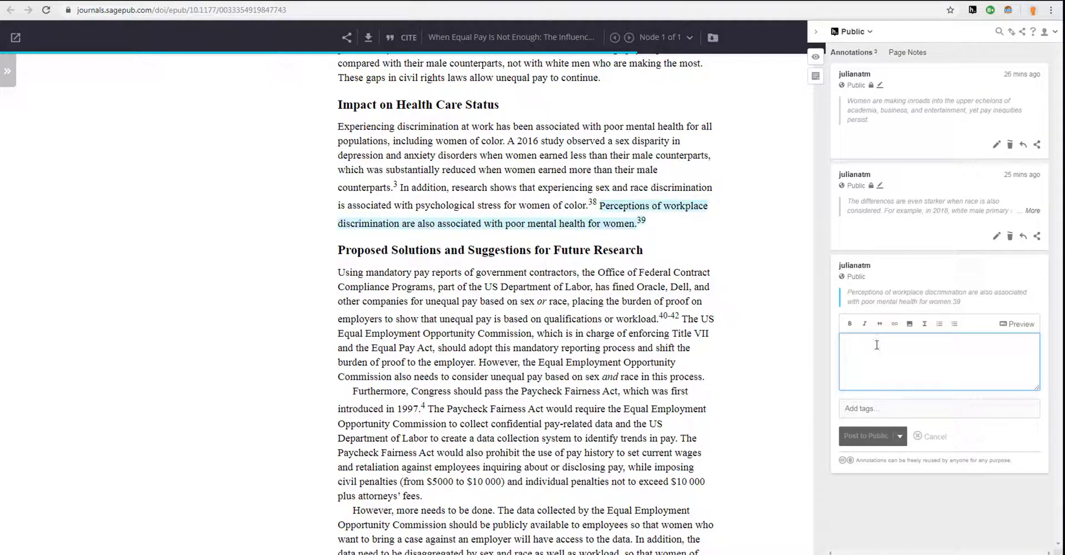
type("Check this source.")
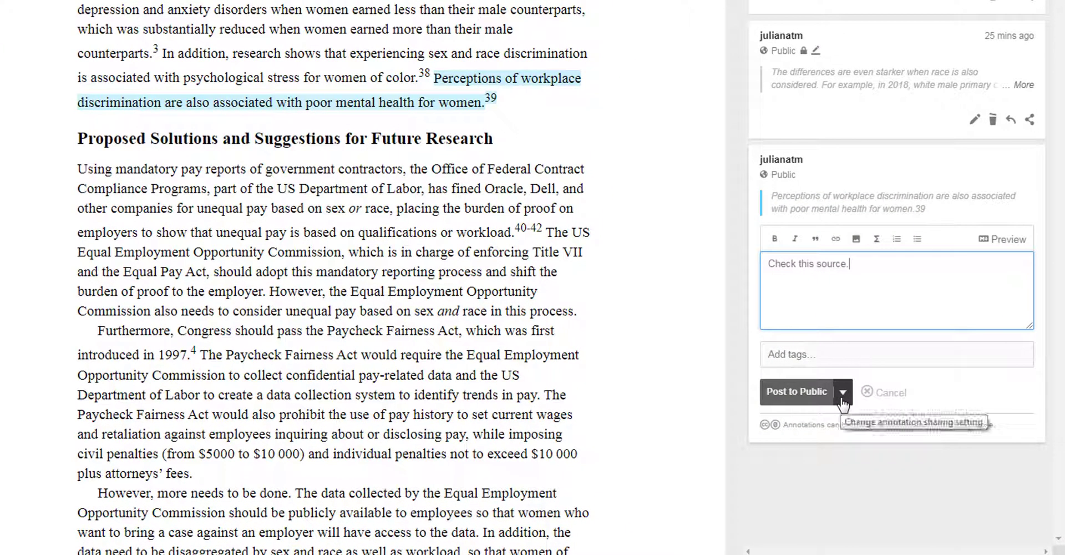
left_click(843, 399)
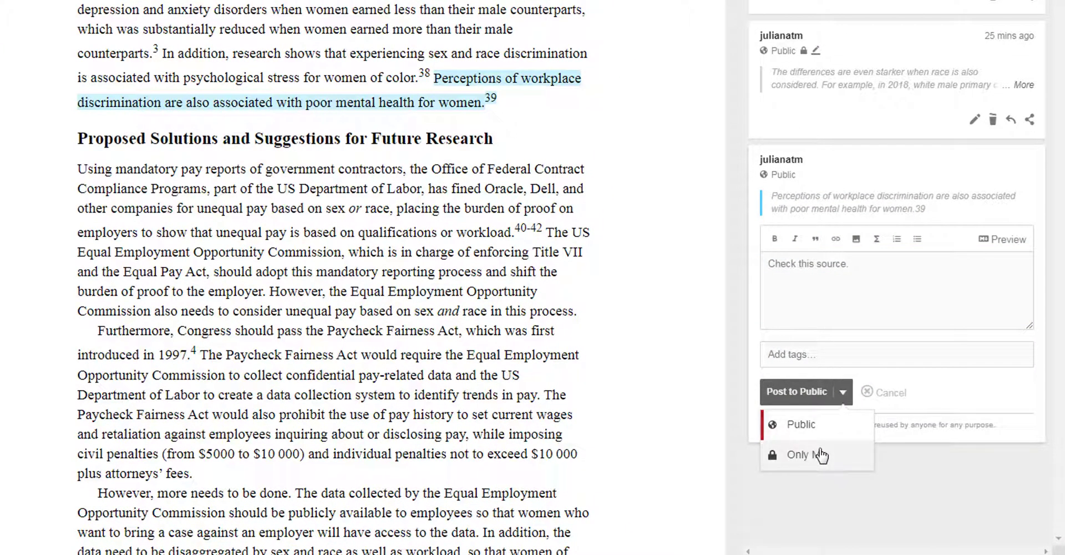
left_click(826, 363)
type("Mental Health")
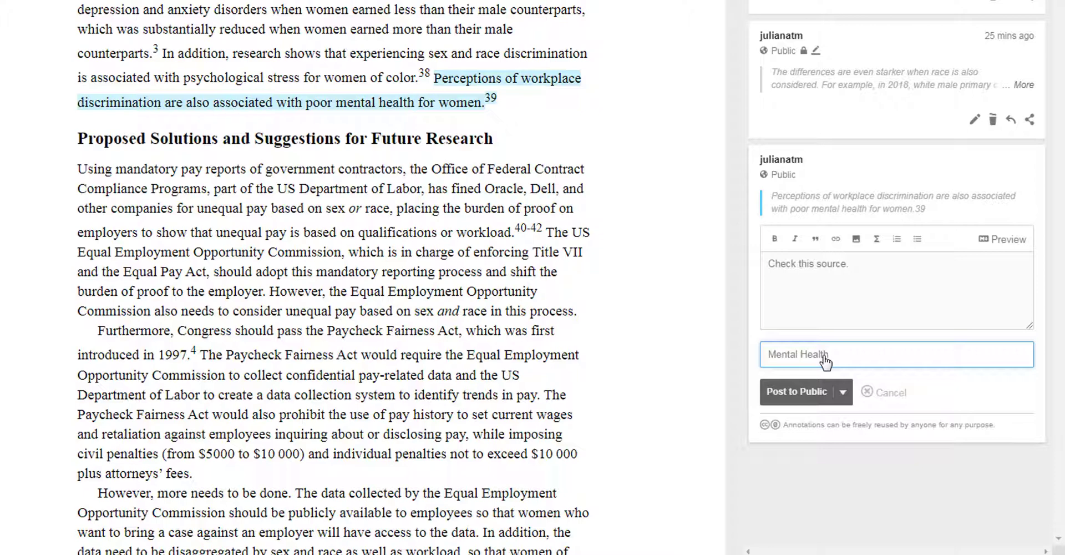
left_click(795, 394)
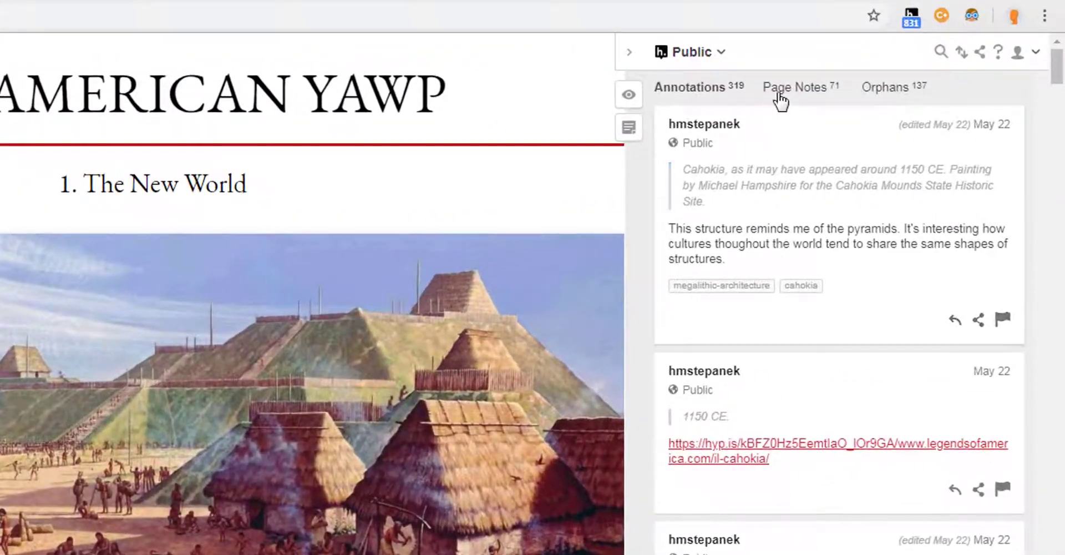
Browse the chapter's 71 page notes in the Page Notes tab, then toggle the sidebar.
left_click(808, 94)
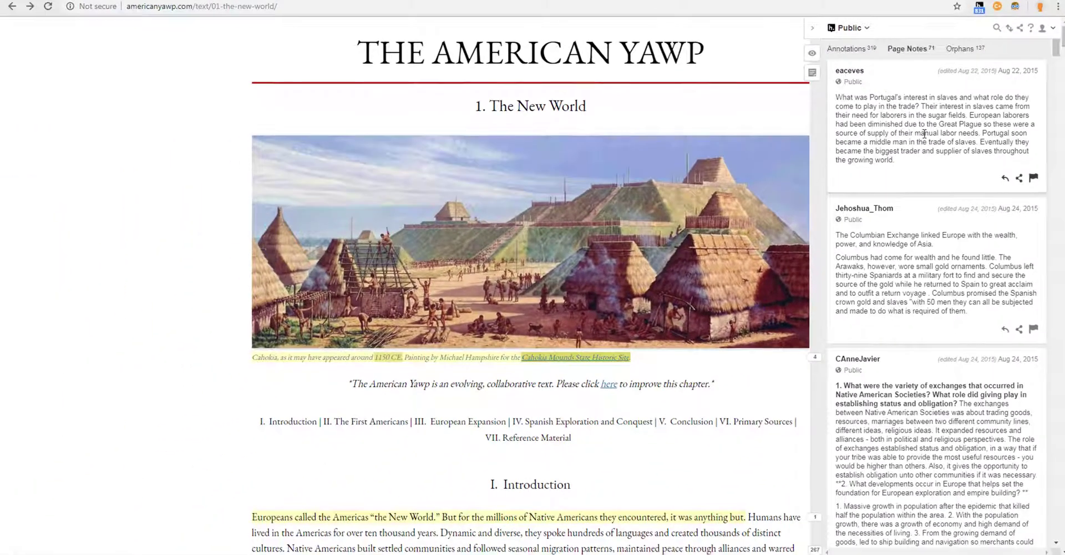
scroll(931, 154, "down", 3)
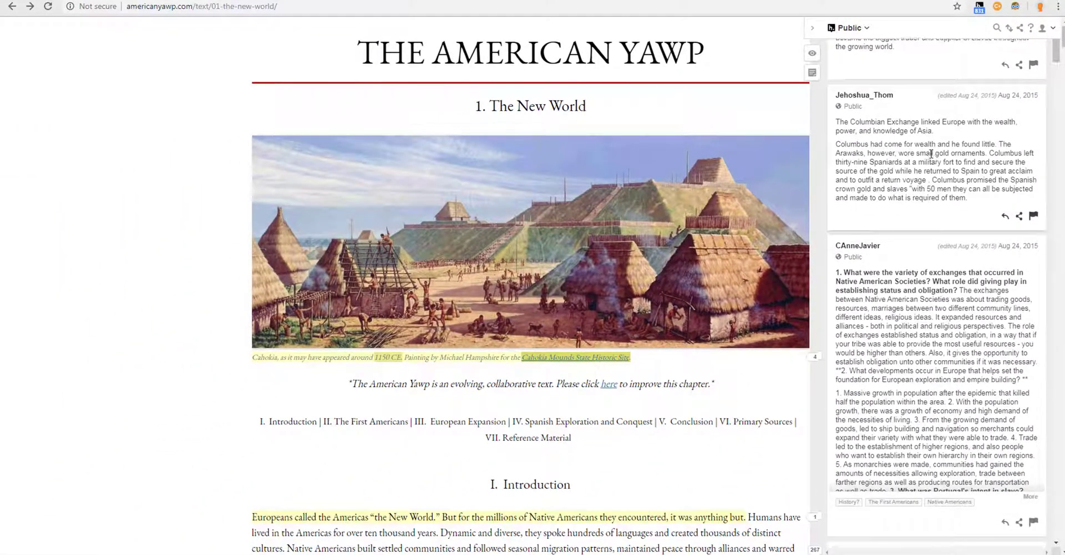
scroll(931, 154, "down", 4)
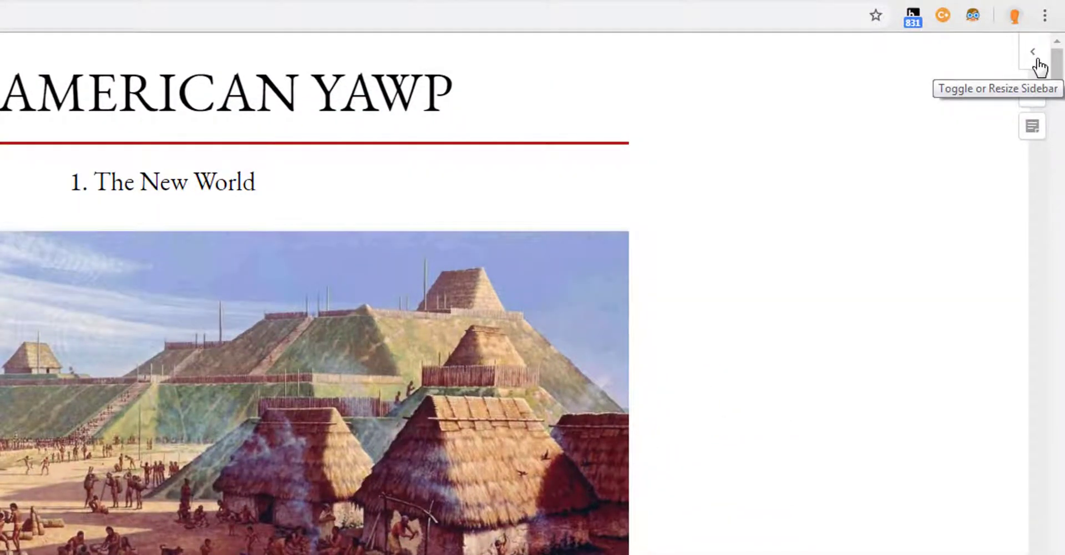
left_click(1052, 32)
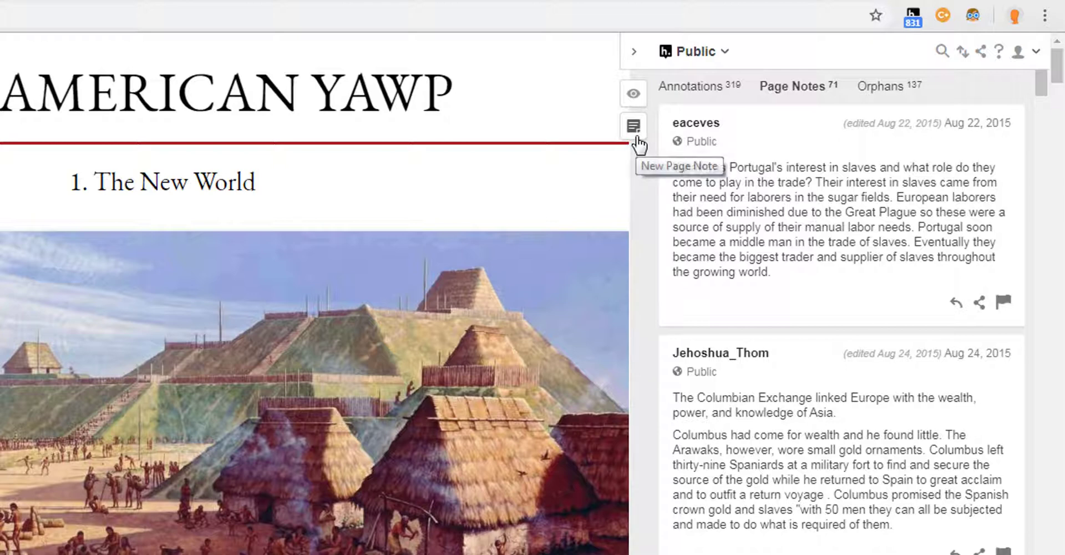
Draft the page note 'Interesting chapter.' tagged History and review its sharing options.
left_click(638, 139)
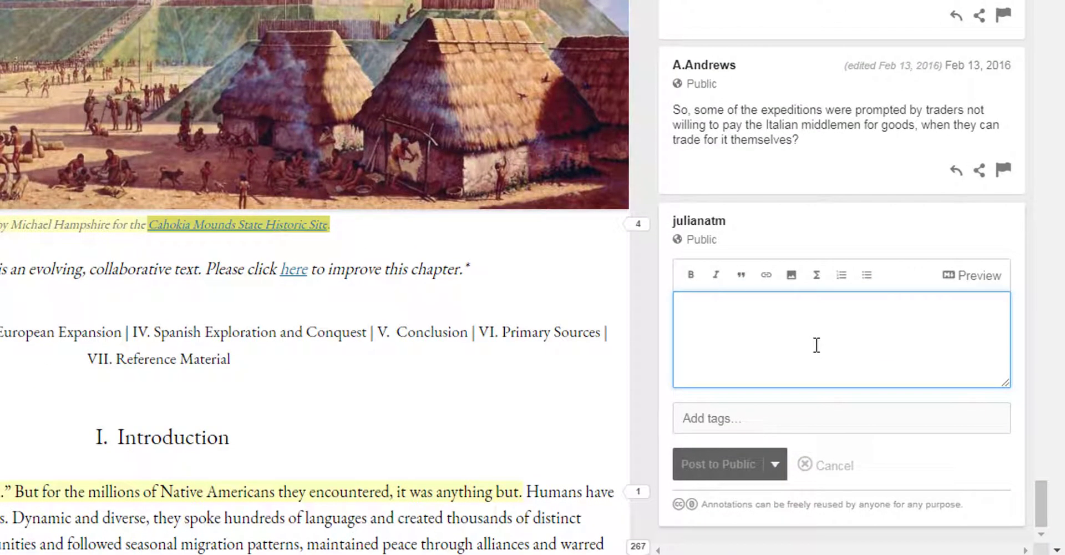
type("Interesting chapter.")
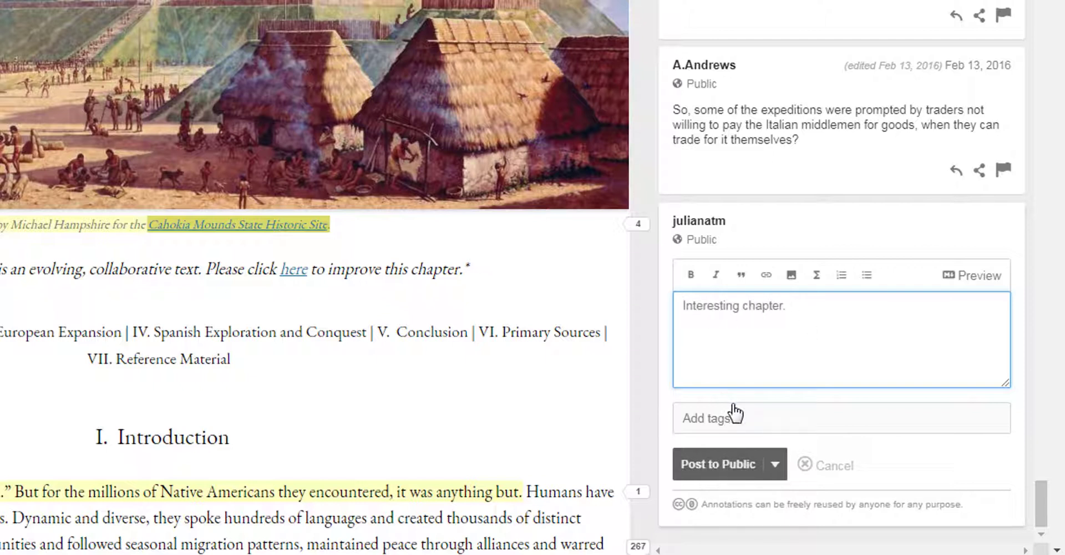
left_click(750, 422)
type("History")
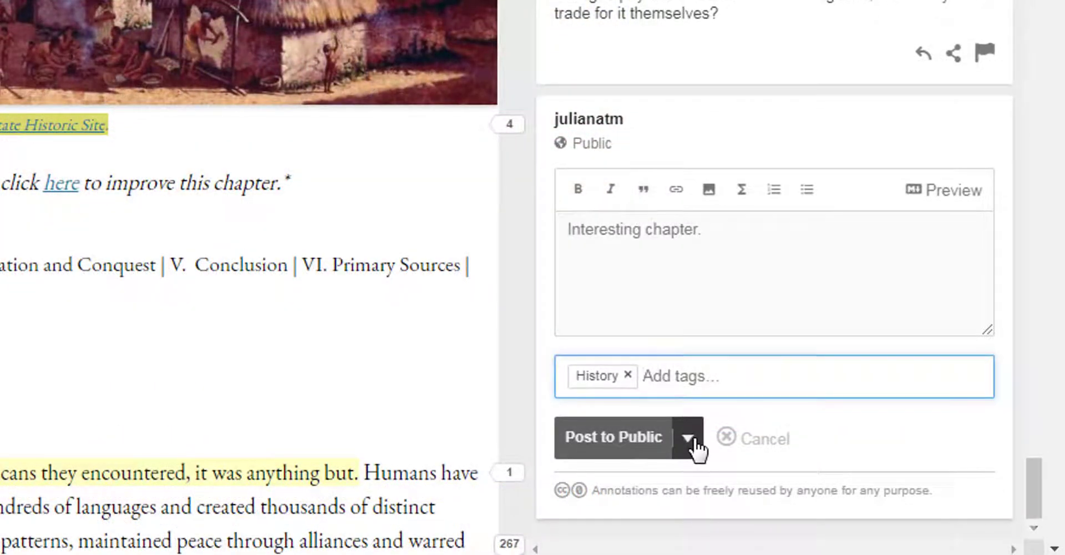
left_click(689, 439)
scroll(674, 490, "down", 1)
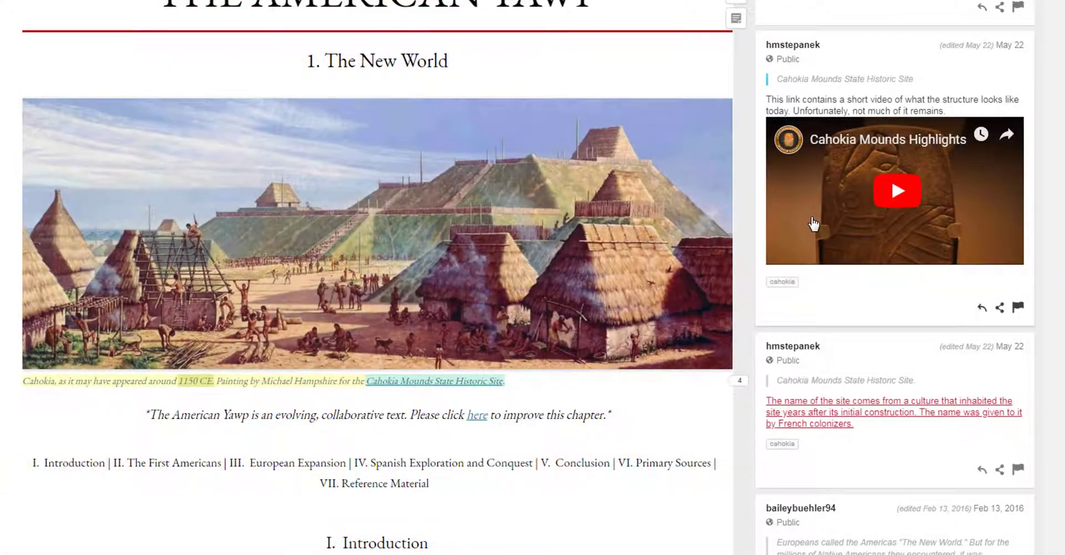
Play the Cahokia Mounds video and reply 'Gheat video! Thanks for sharing. I will show it to my students.'.
left_click(901, 189)
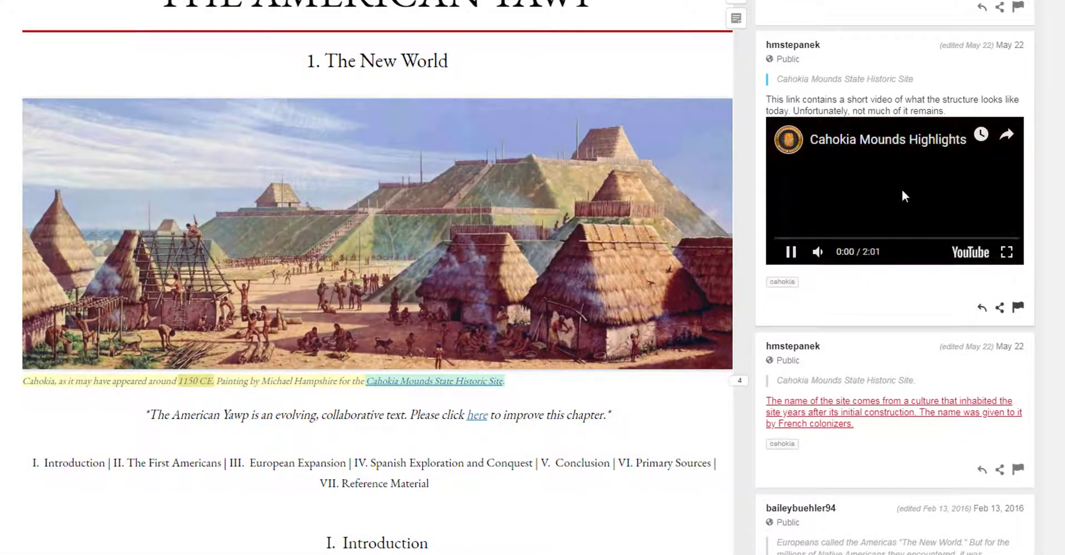
left_click(982, 311)
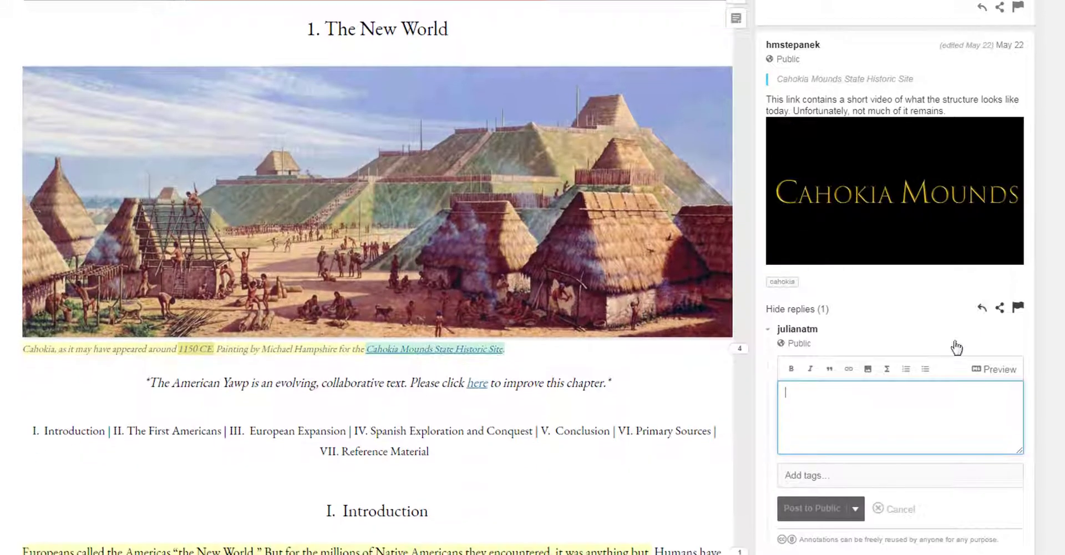
type("Gheat vide")
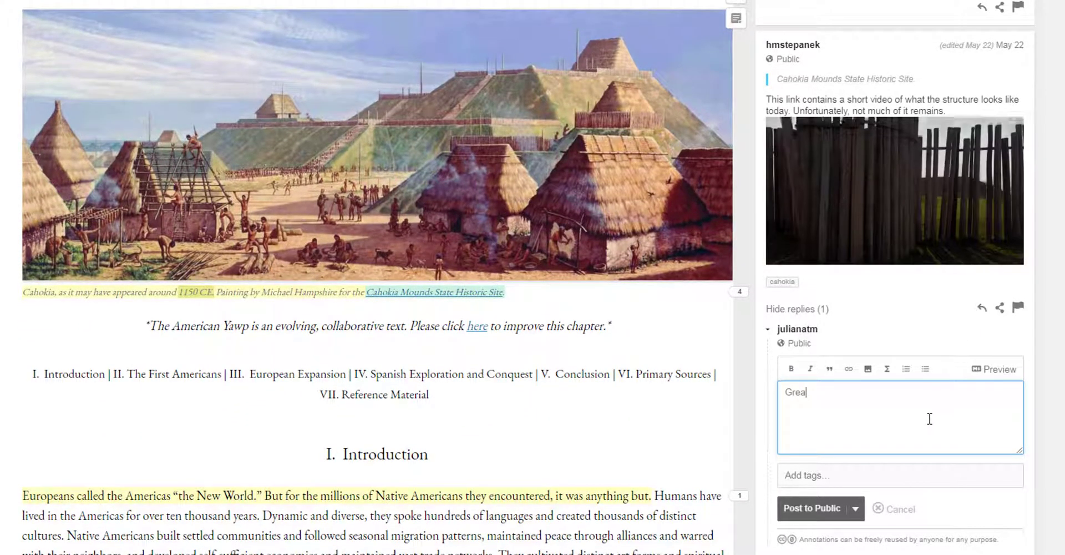
type("o!")
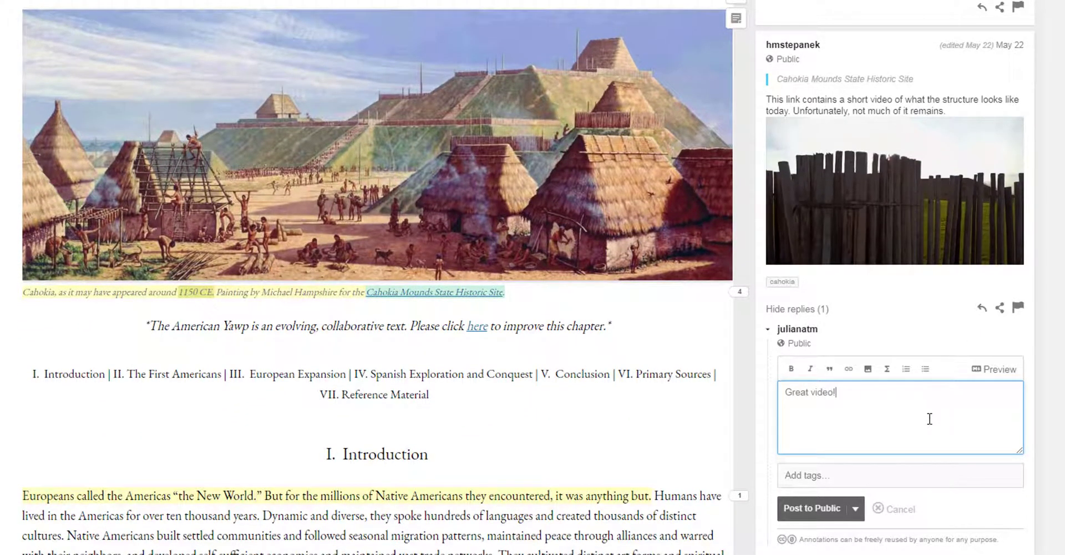
type(" Thanks for s")
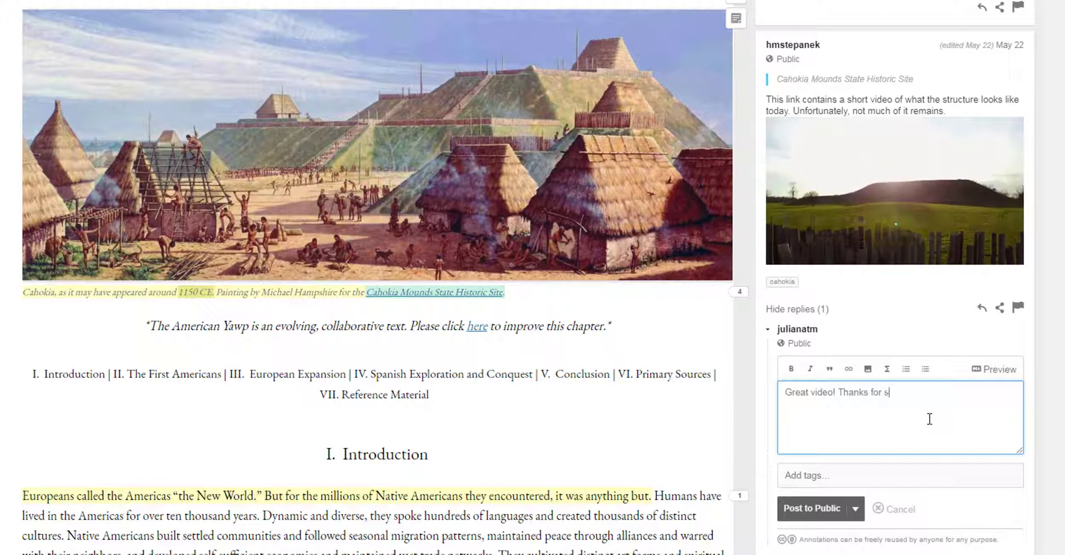
type("haring. I w")
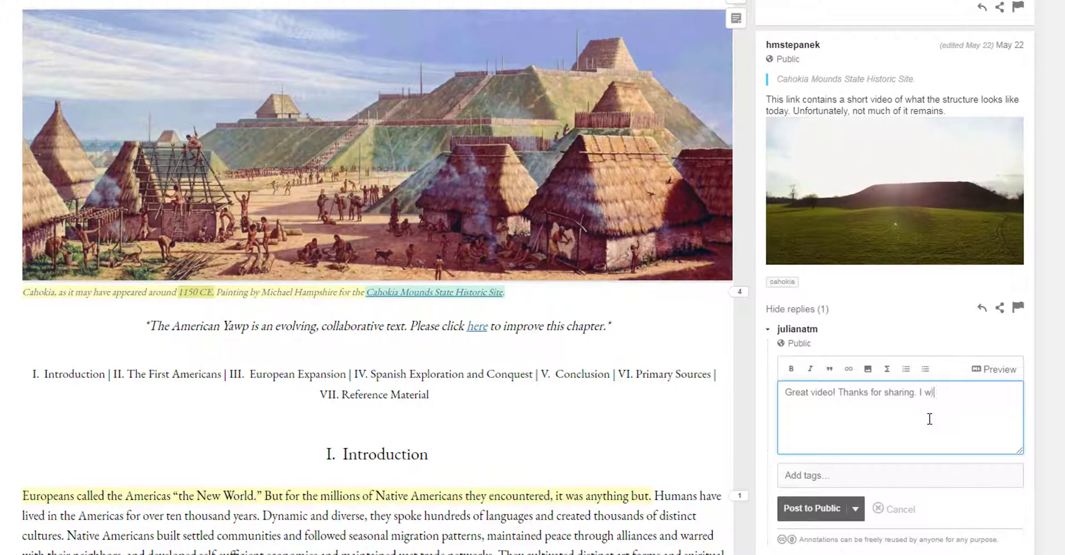
type("ill show it to my stud")
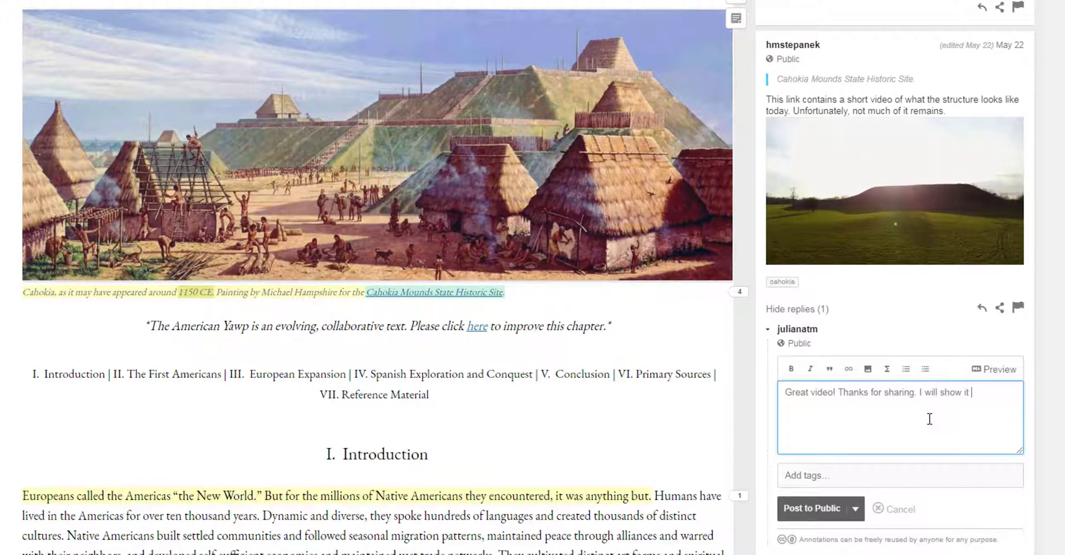
type("ents.")
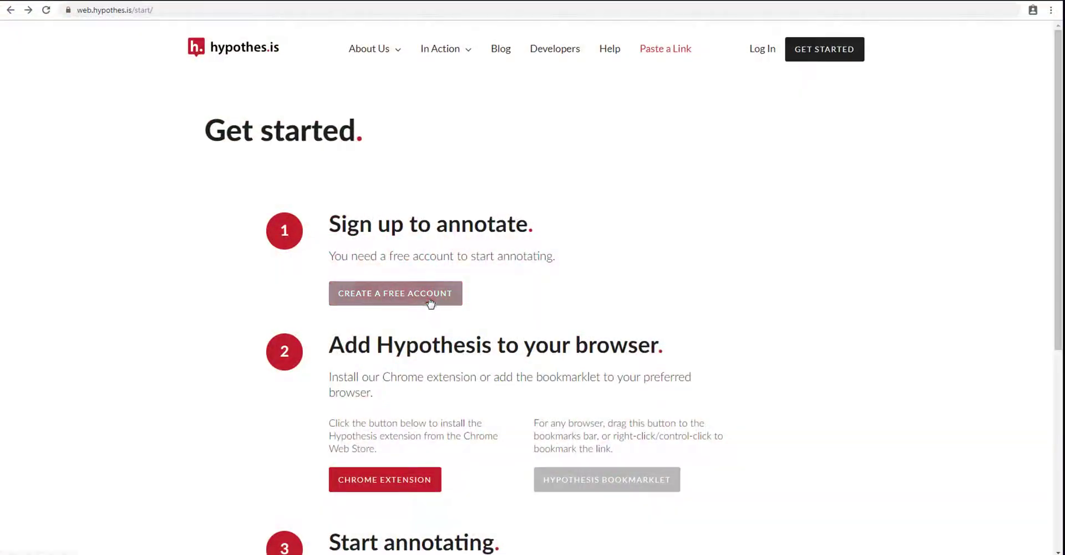
Start a free account sign-up, enter a username, e-mail and password, and accept the terms.
left_click(429, 299)
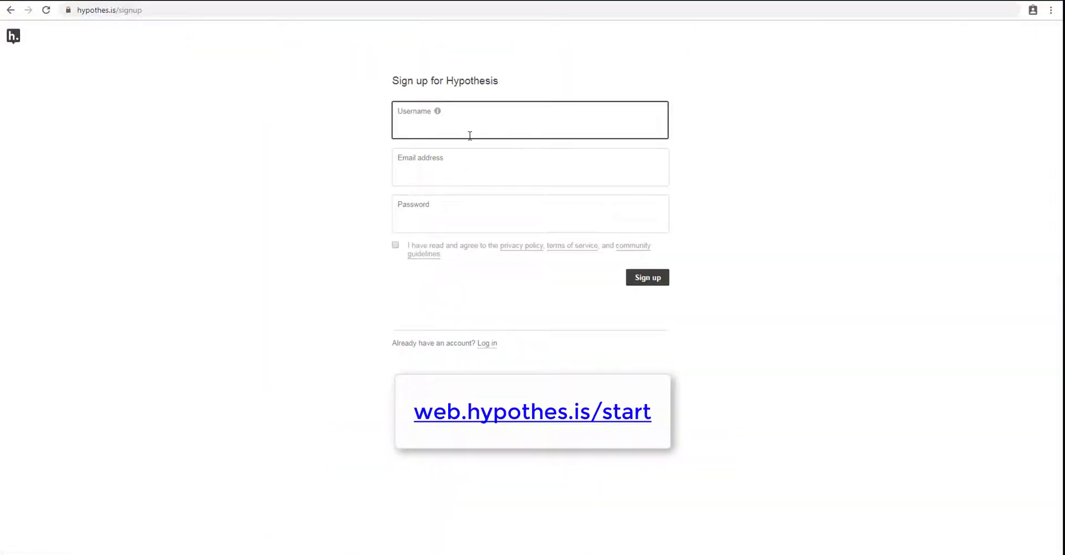
type("juliana")
key("Tab")
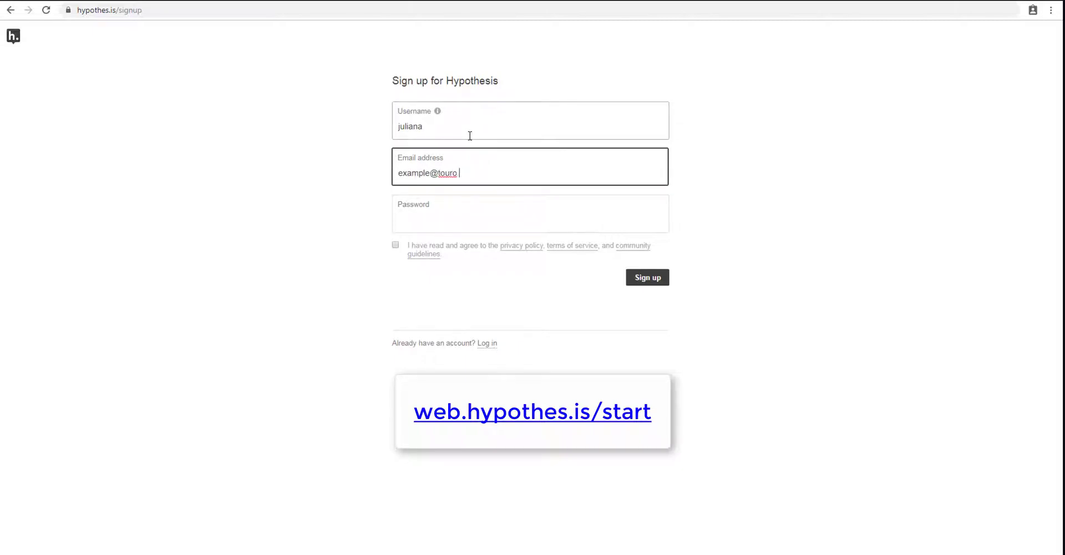
key("Tab")
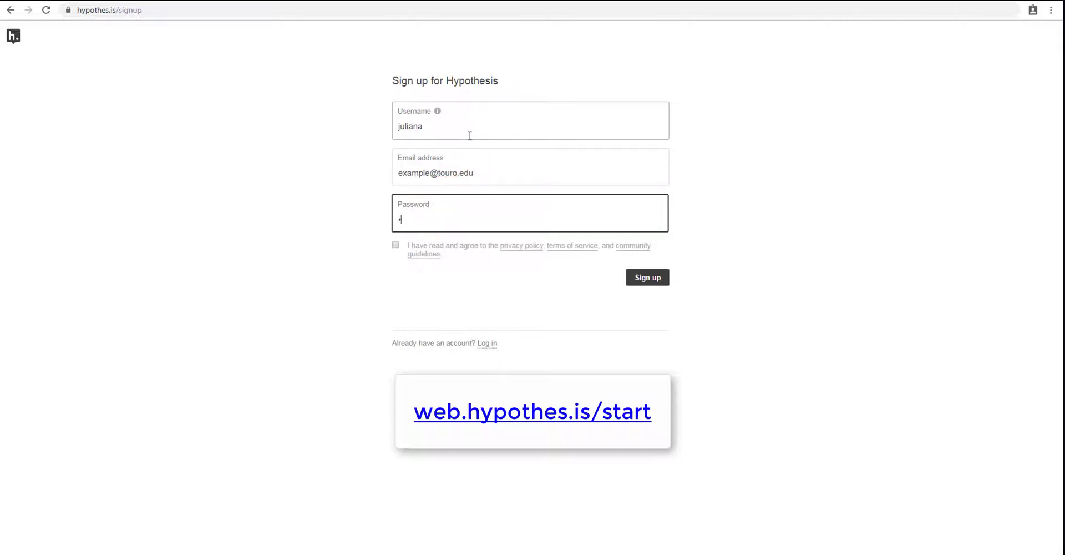
left_click(395, 245)
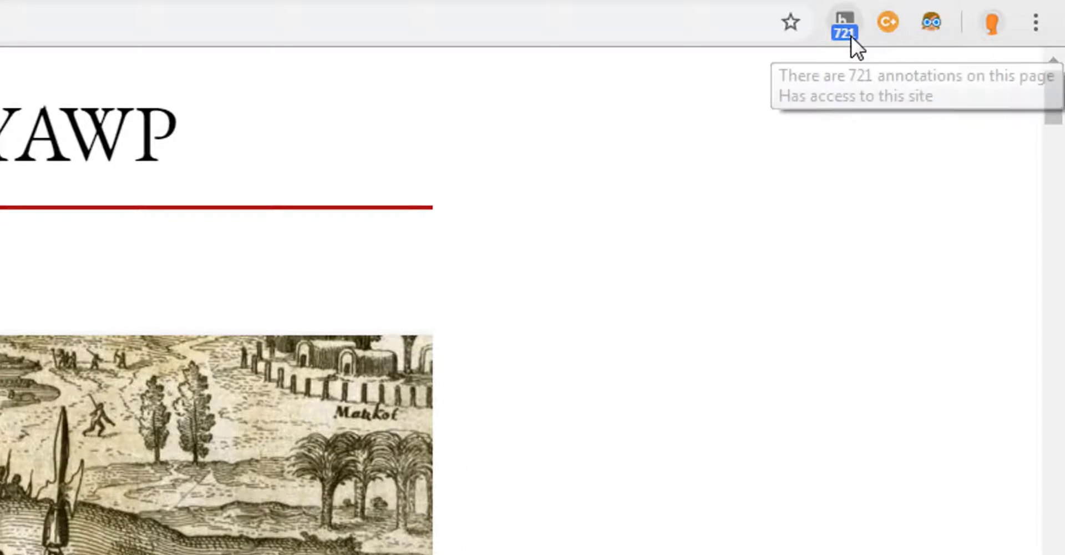
Enable Hypothesis on the American Yawp page, open its sidebar, and log in.
left_click(851, 36)
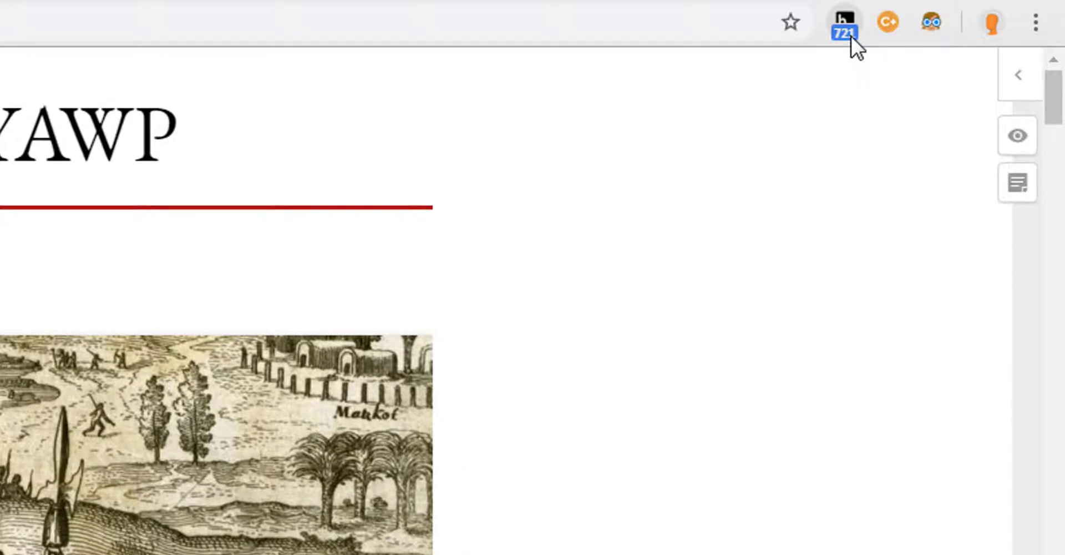
left_click(1015, 80)
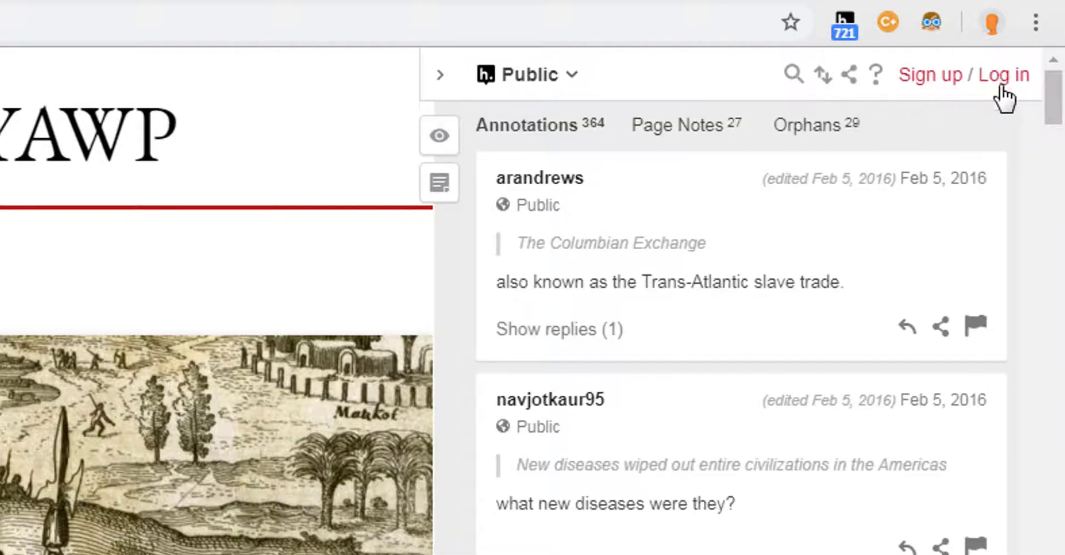
left_click(1000, 87)
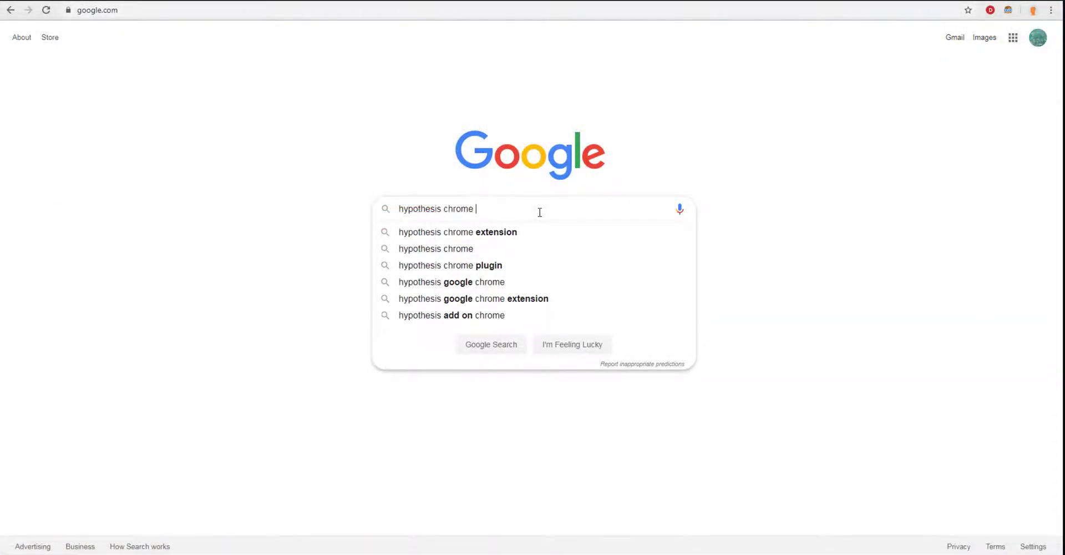
Search for 'hypothesis chrome extension', add the Hypothesis extension to Chrome, and launch it.
type("xtension")
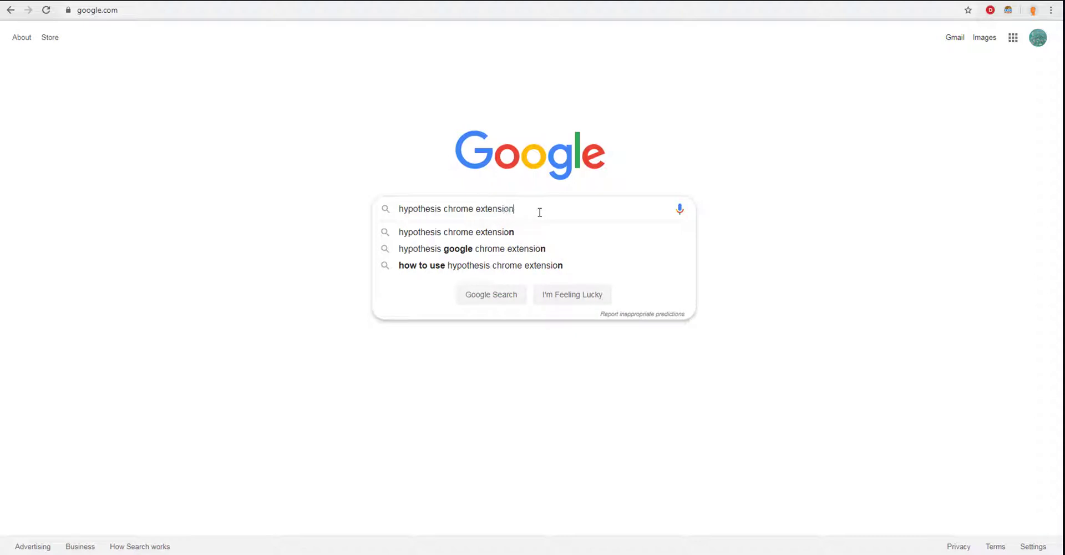
key("Return")
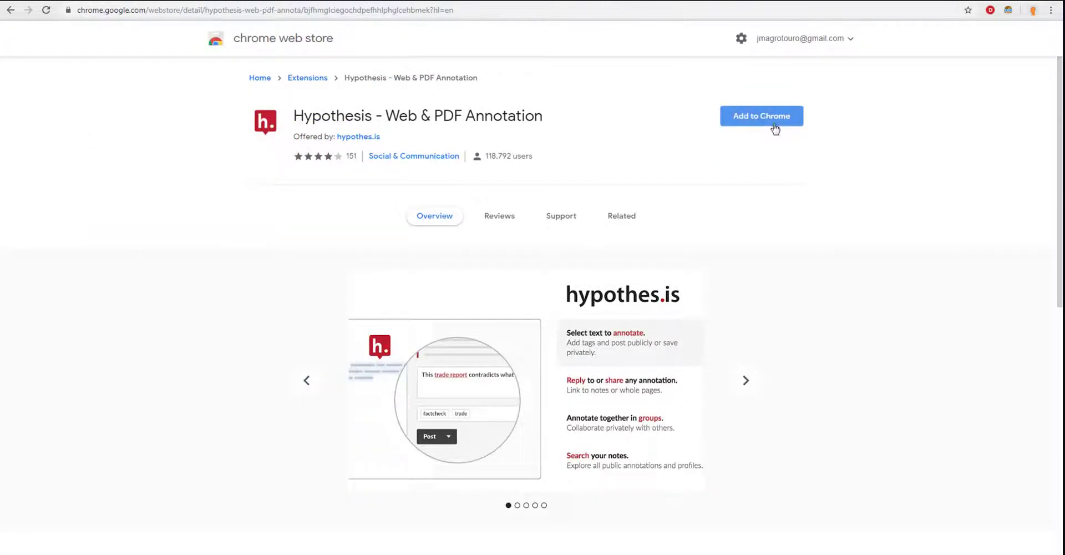
left_click(775, 128)
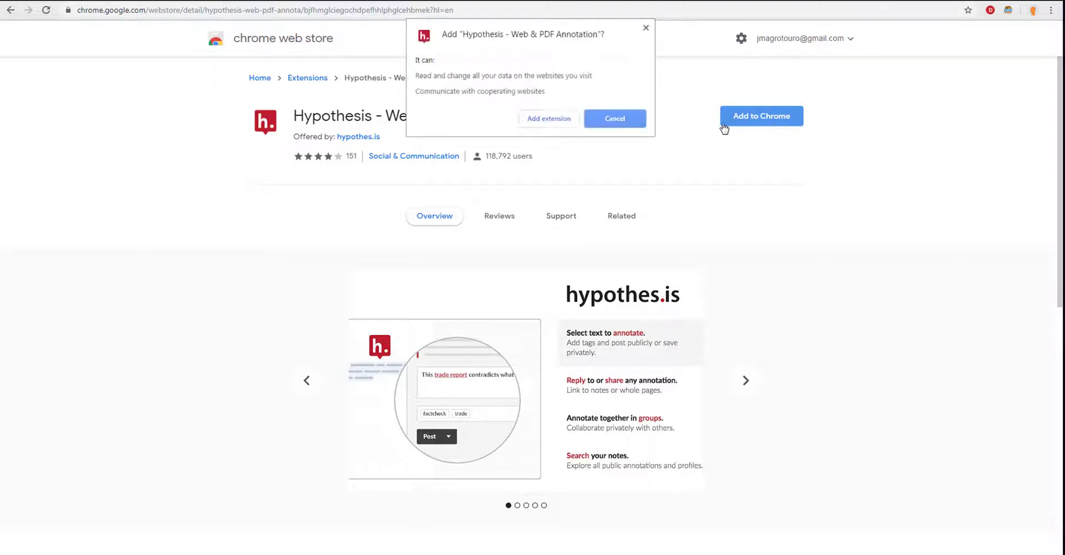
left_click(537, 124)
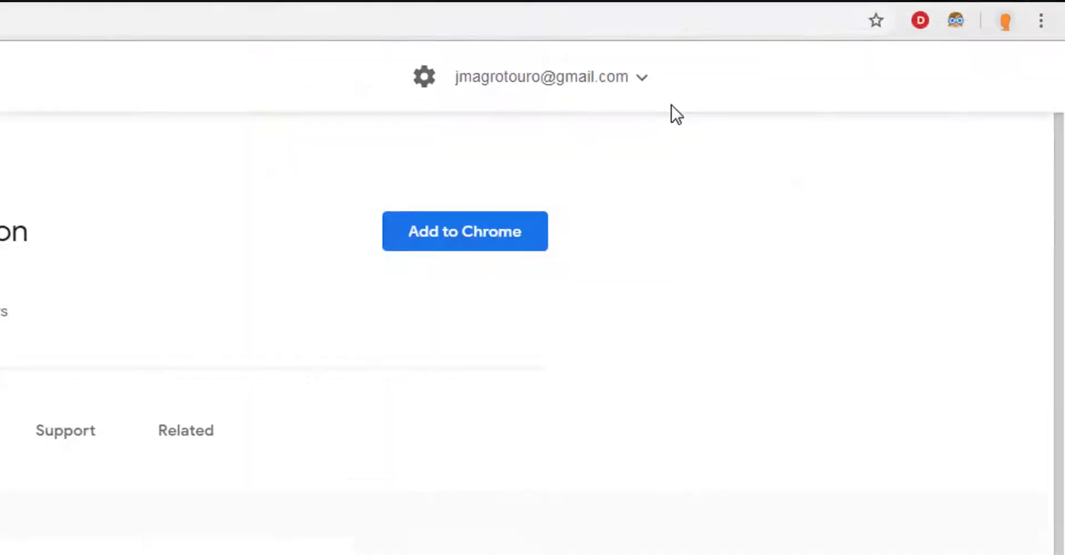
left_click(954, 25)
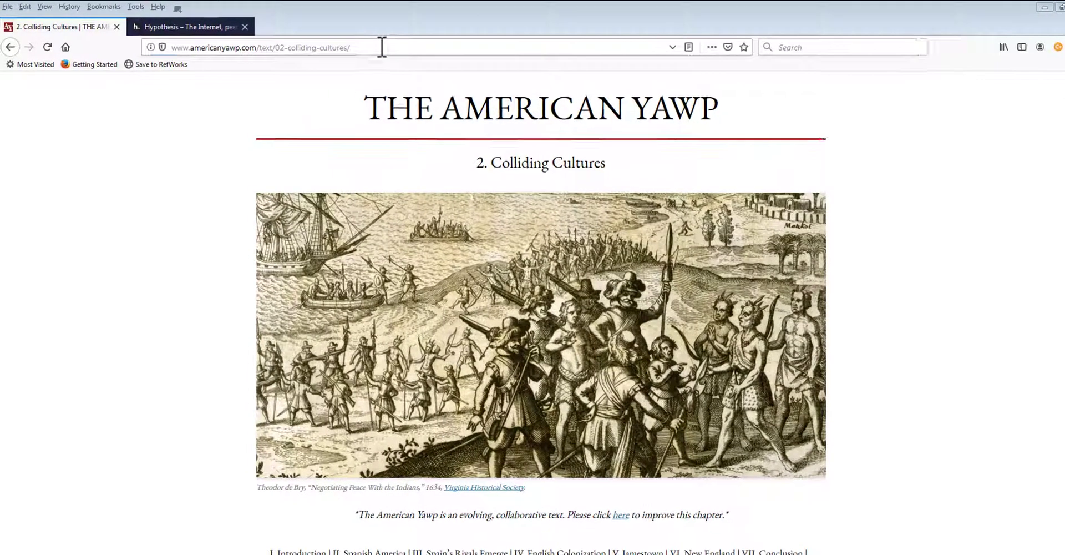
Copy the Colliding Cultures chapter URL and open it through the via.hypothes.is proxy.
left_click_drag(381, 47, 166, 49)
right_click(216, 53)
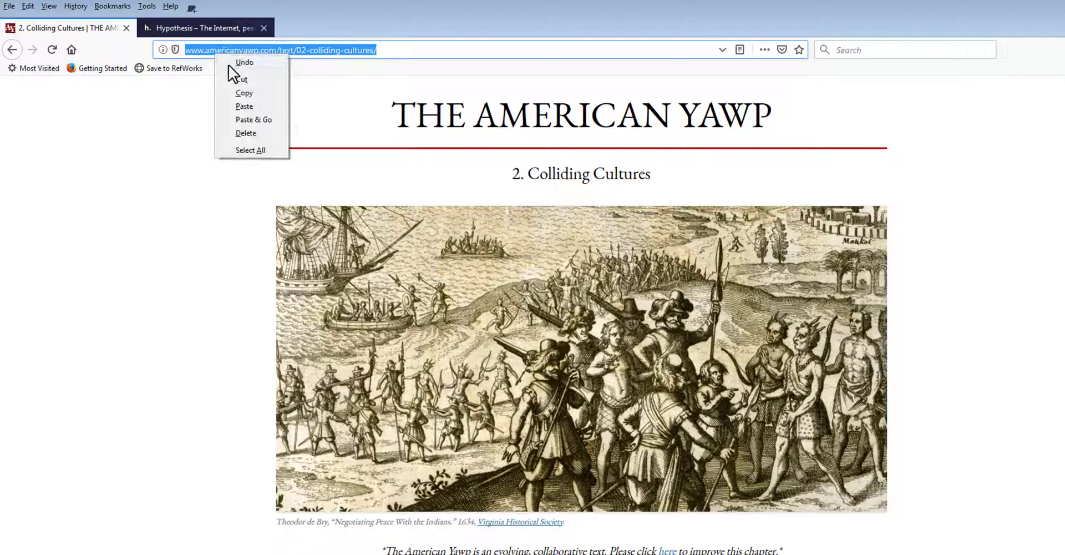
left_click(252, 92)
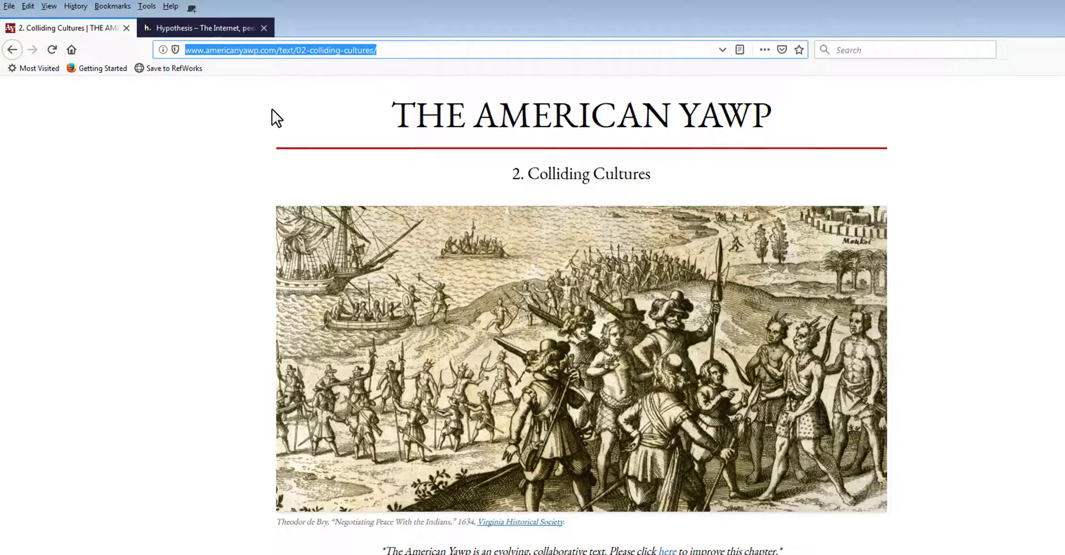
left_click(221, 28)
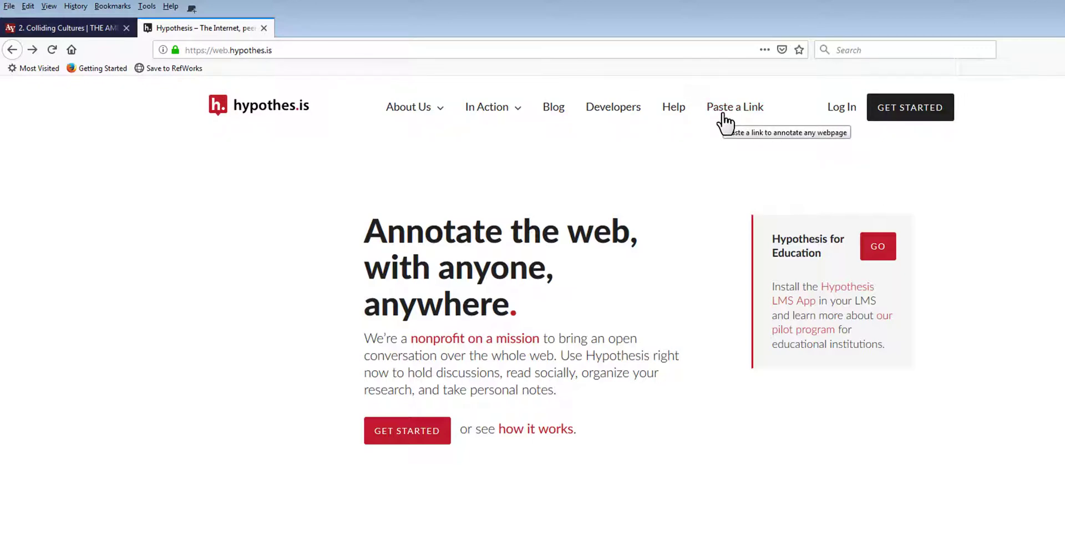
left_click(723, 120)
right_click(398, 101)
left_click(488, 160)
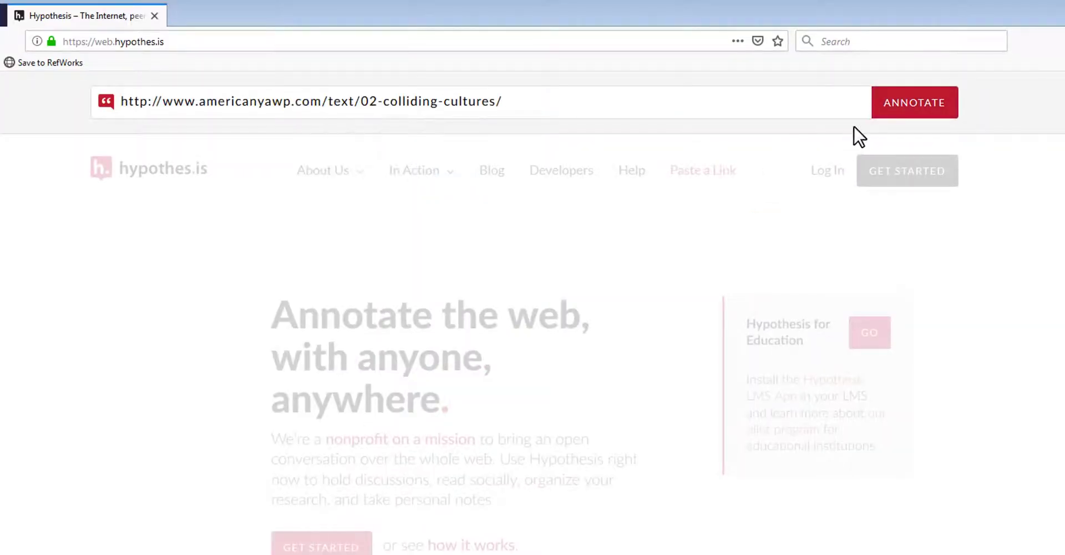
left_click(891, 113)
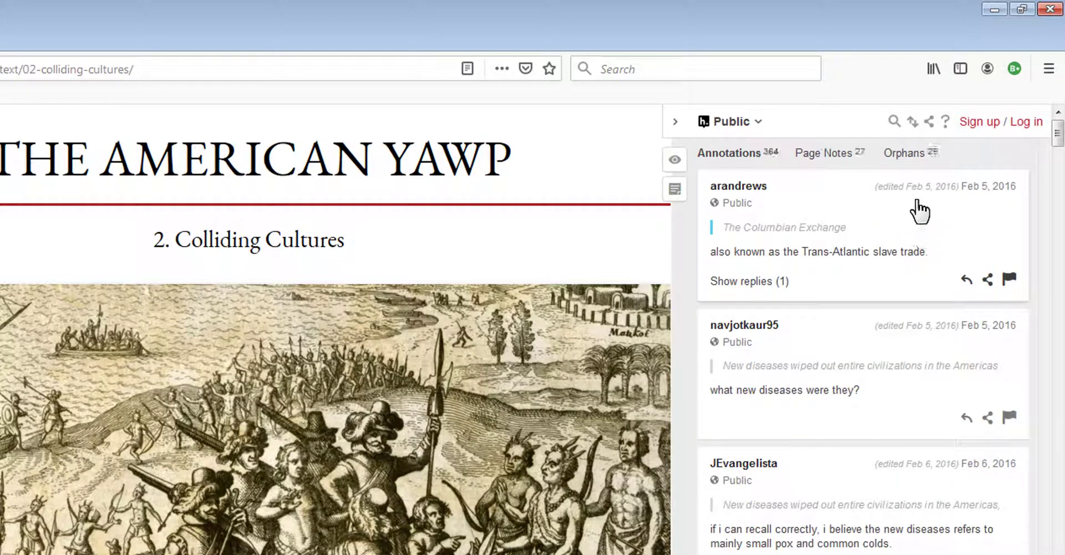
Browse annotations on the Portugal and Spain paragraphs, then hide the highlights.
scroll(854, 214, "down", 6)
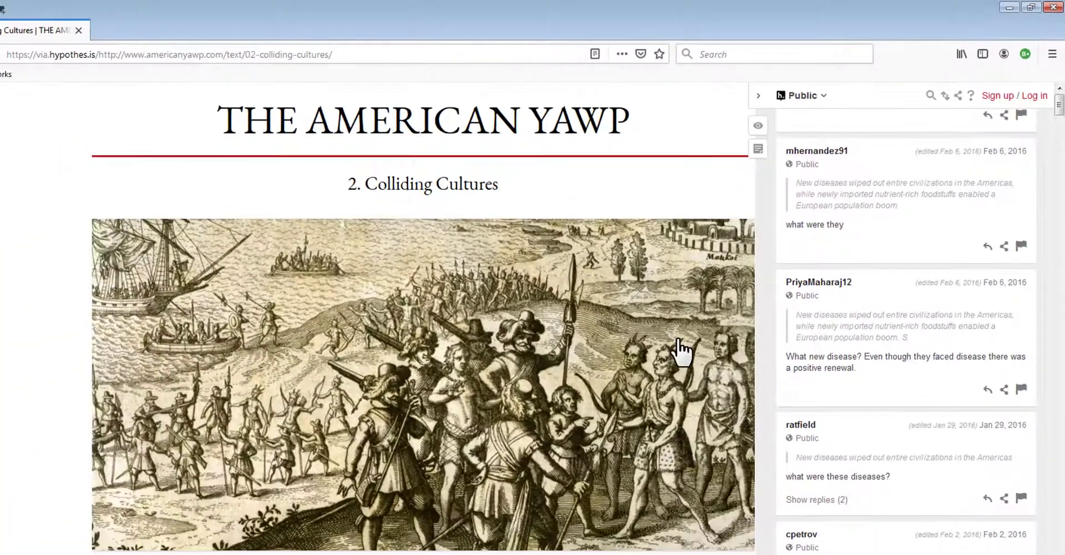
scroll(746, 281, "down", 6)
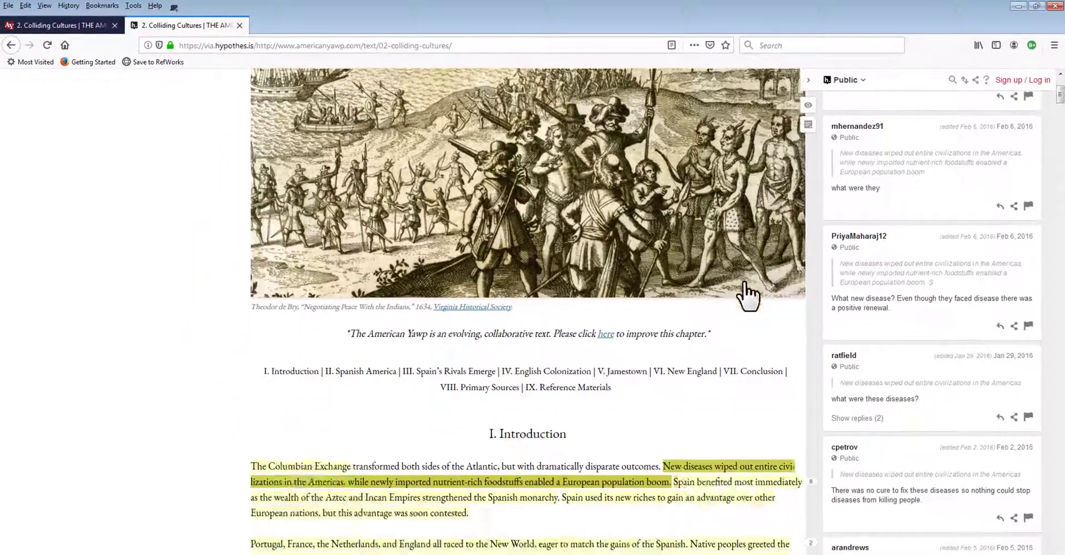
left_click(688, 312)
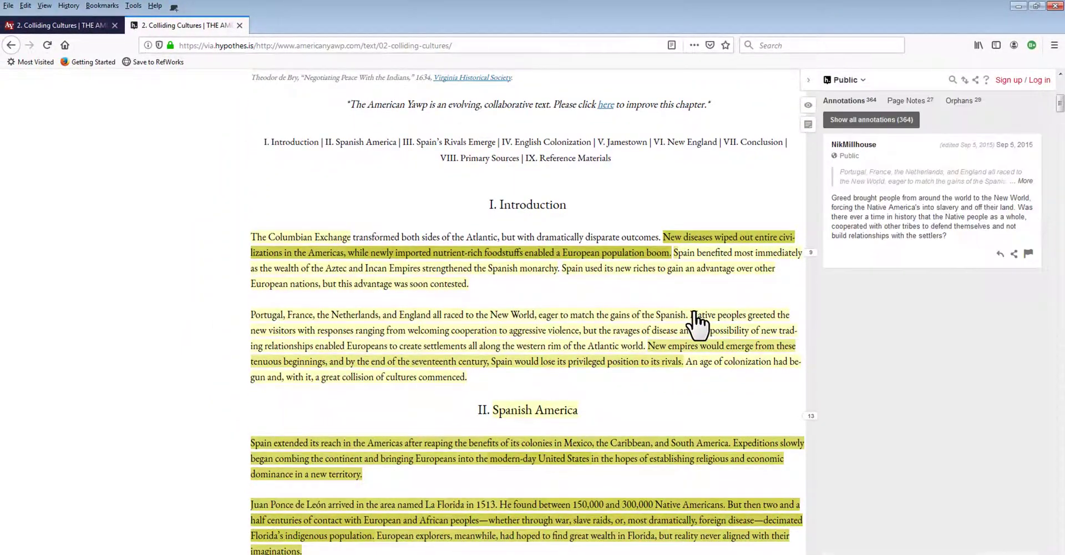
left_click(666, 445)
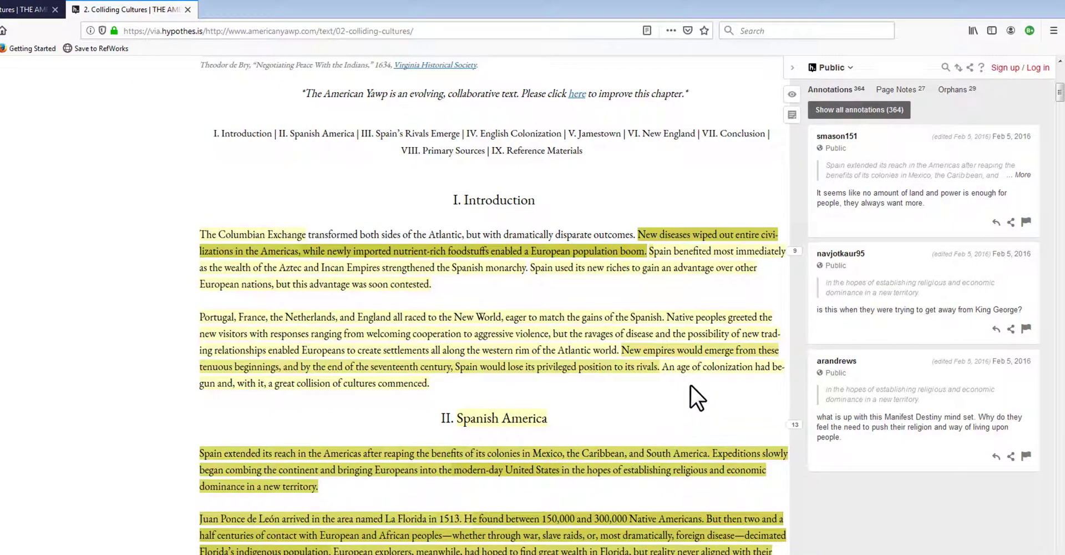
scroll(692, 395, "down", 4)
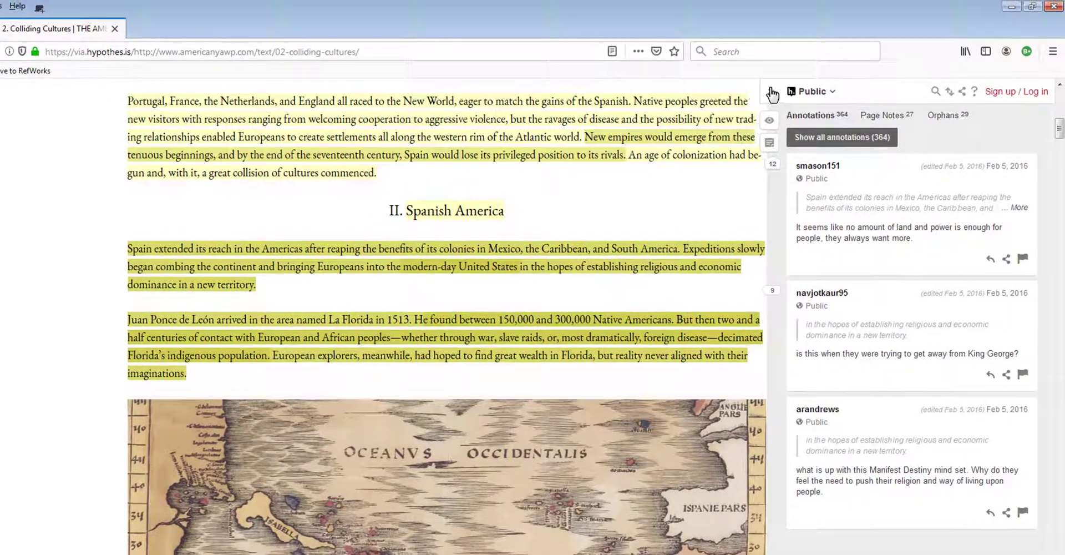
left_click(769, 121)
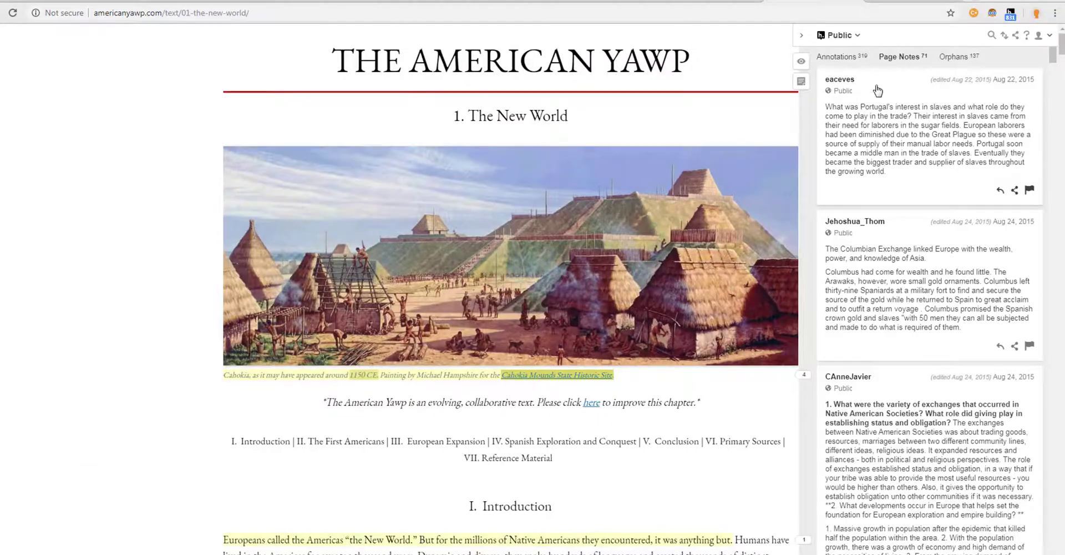
Scroll through the New World chapter's public annotations in the Hypothesis sidebar.
scroll(878, 90, "down", 5)
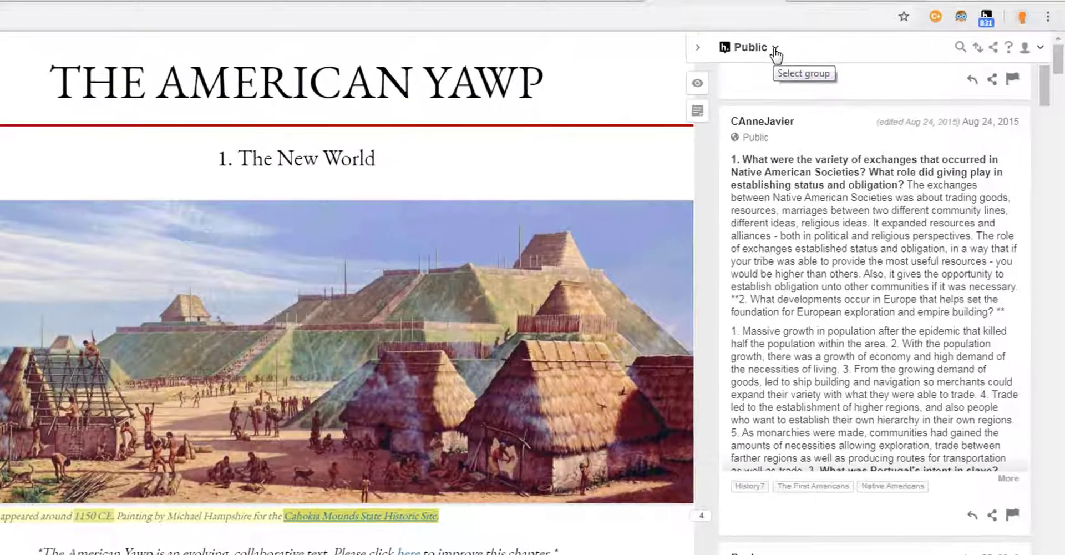
Create a new private group called 'Touro College Fall 2019' from the groups list and copy its invite link.
left_click(854, 22)
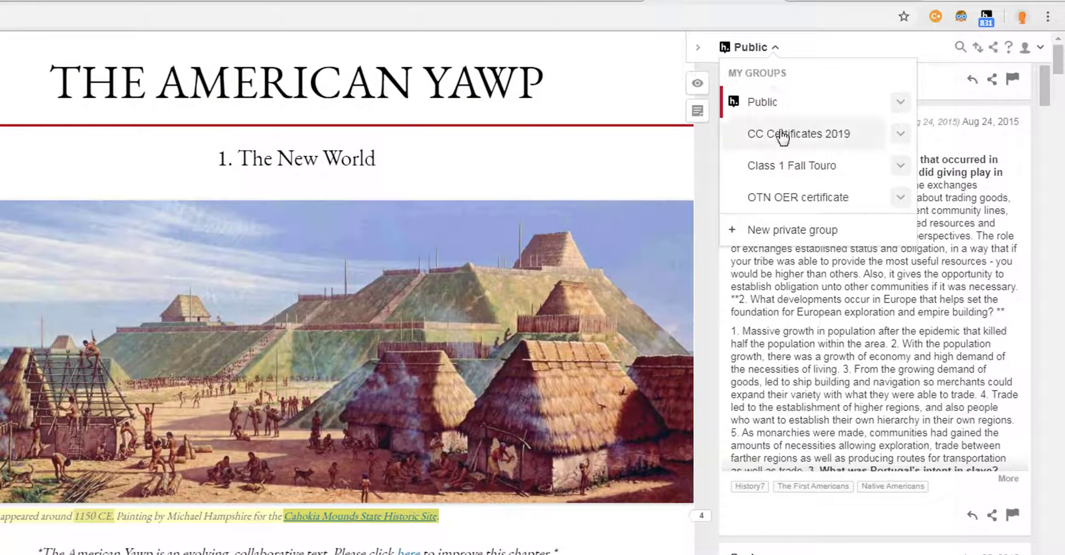
left_click(784, 240)
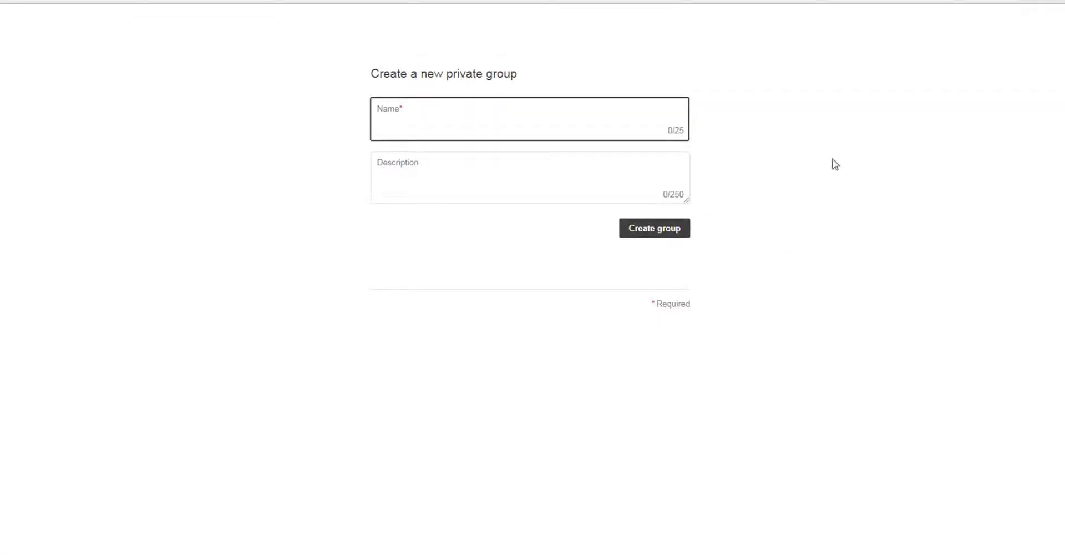
type("Touro College Fall 2019")
left_click(654, 236)
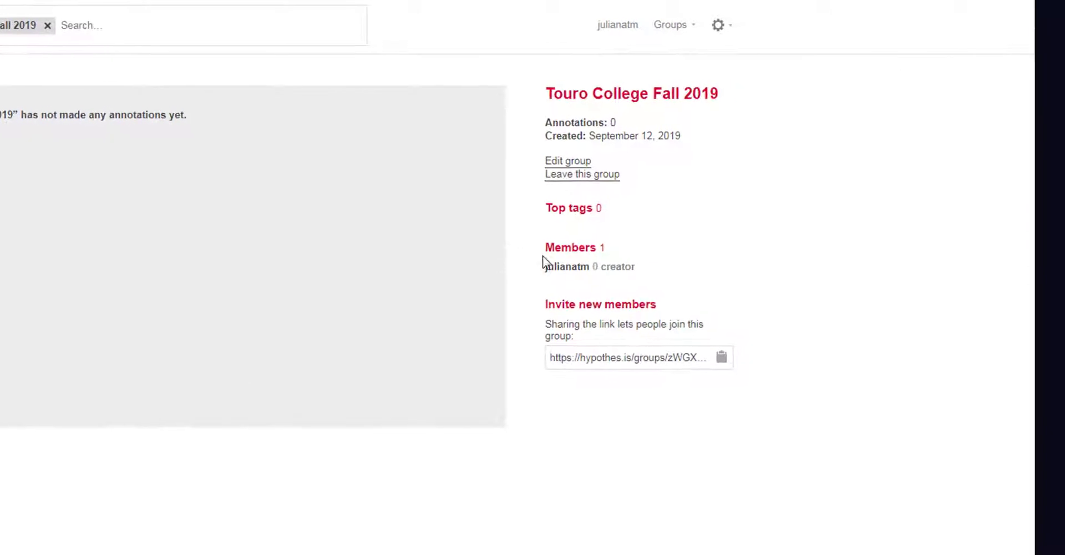
left_click(723, 359)
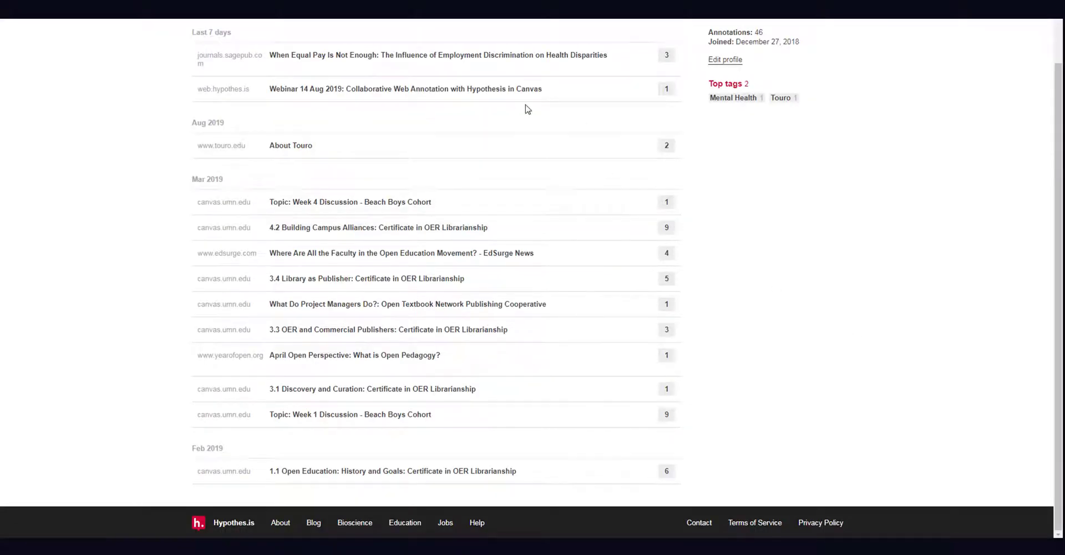
Expand the 'When Equal Pay Is Not Enough' row to list its three annotations.
left_click(515, 56)
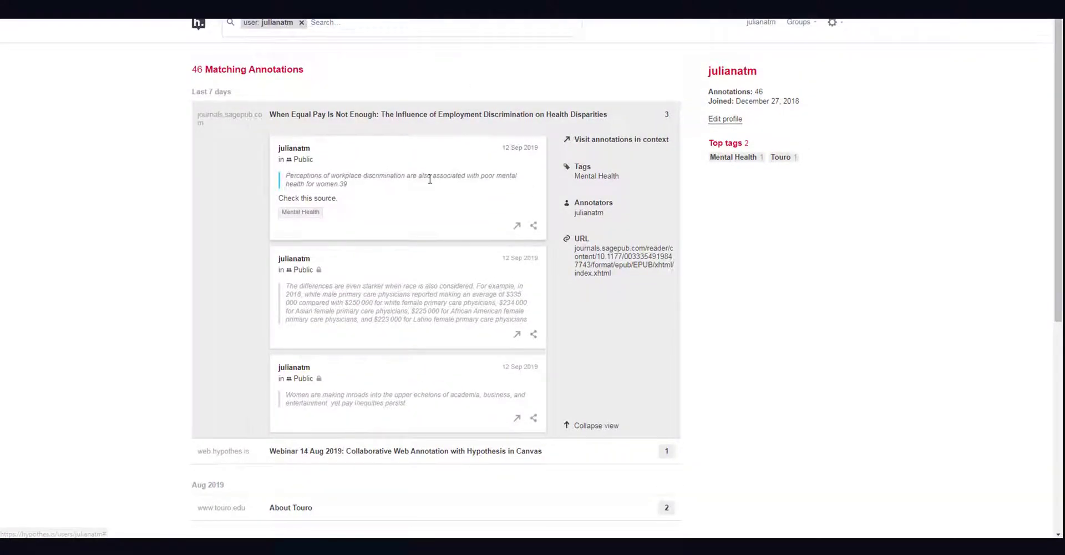
scroll(431, 185, "down", 1)
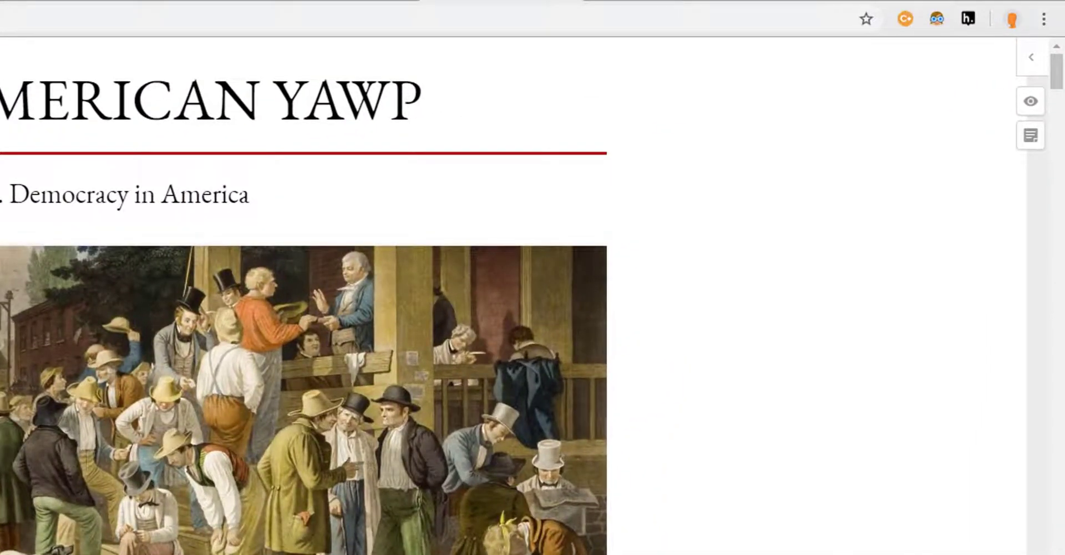
In the annotation sidebar, switch the active group from Public to Touro College Fall 2019.
left_click(1035, 57)
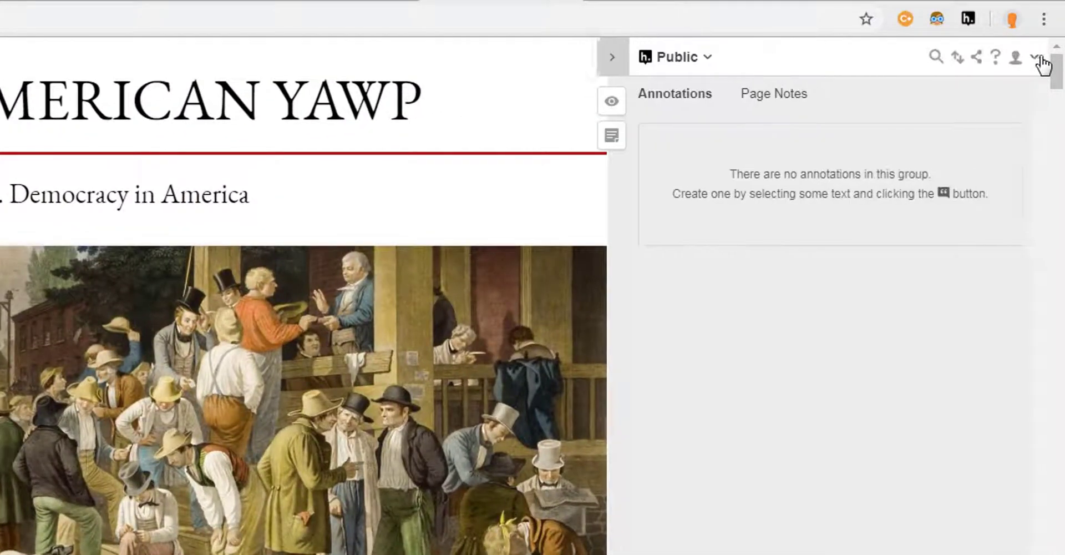
left_click(701, 61)
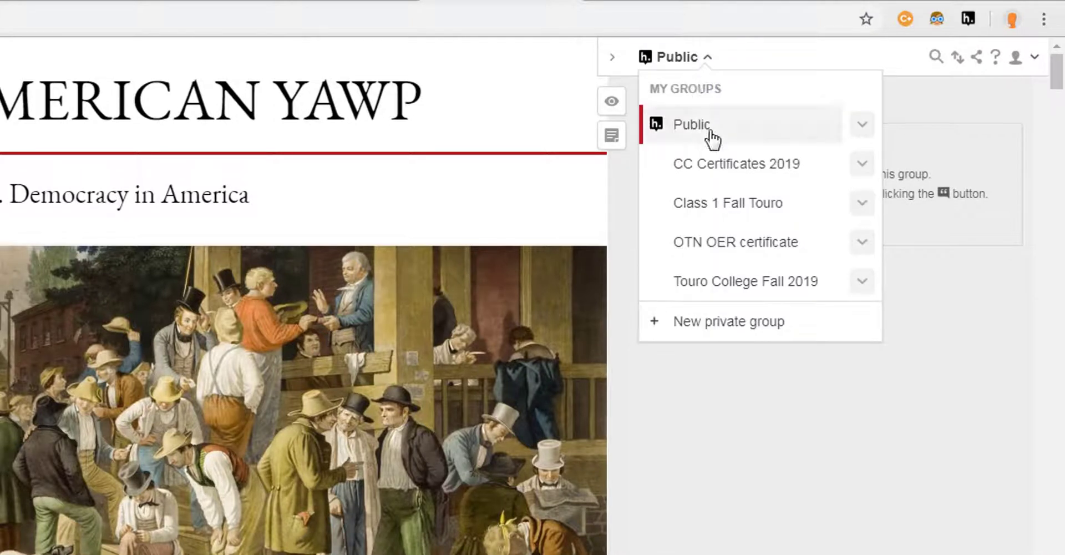
left_click(768, 283)
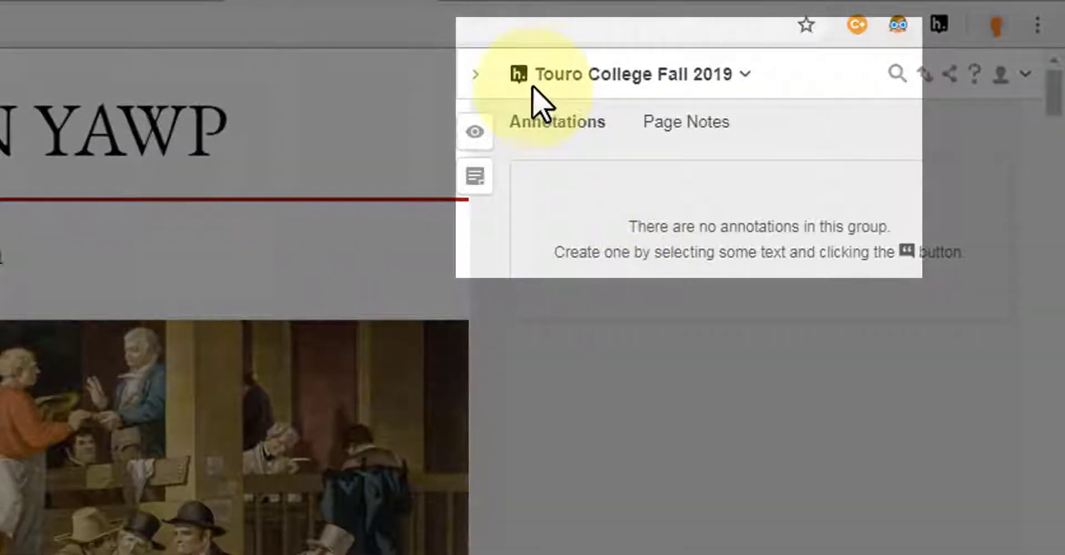